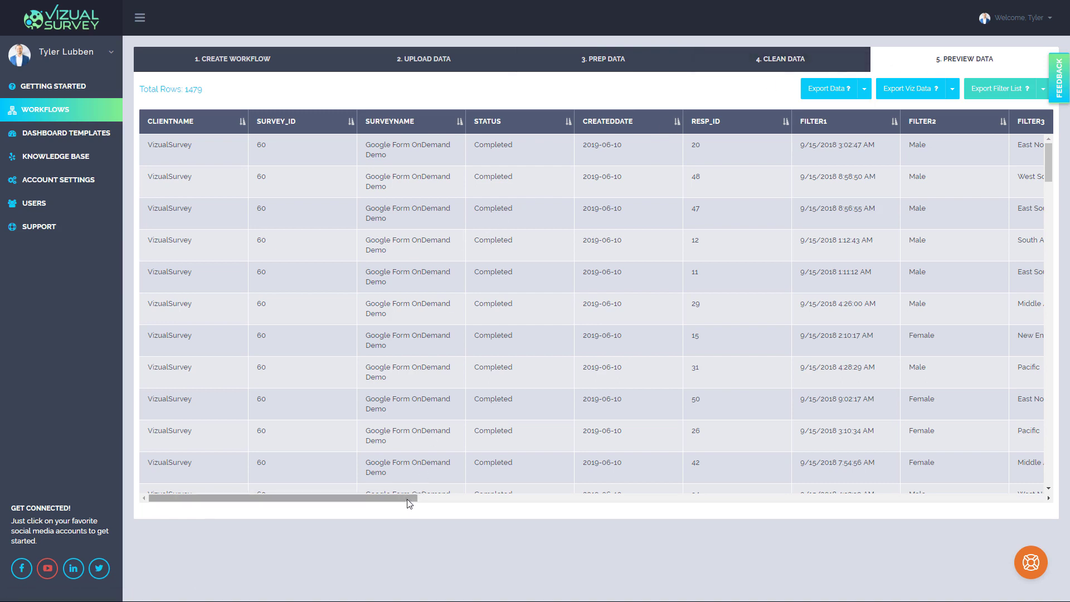
Export the visualization data of the Google Form OnDemand Demo survey as a CSV file
drag(410, 503, 327, 441)
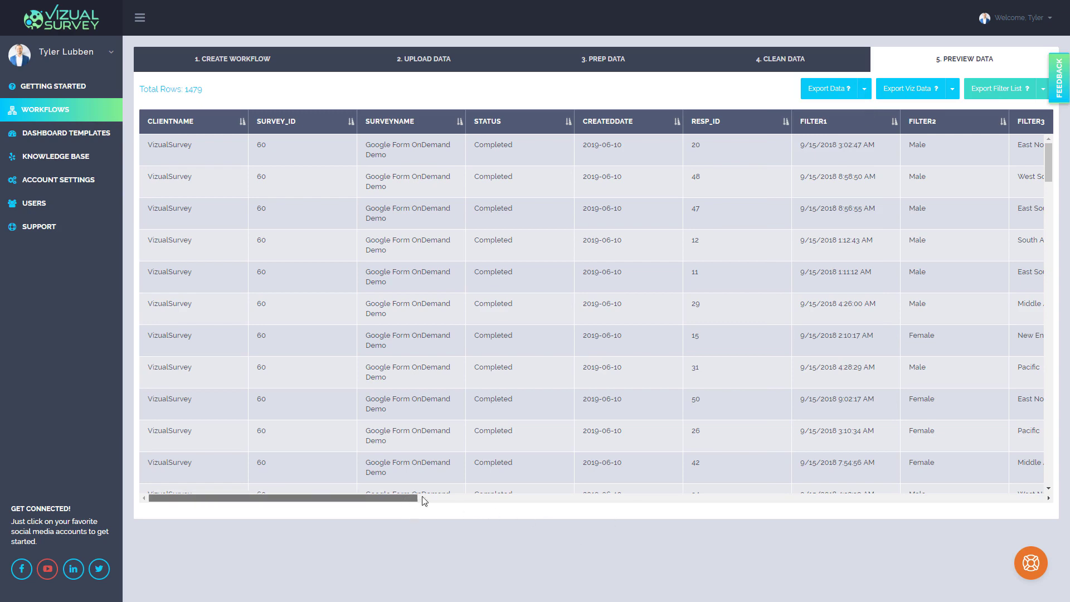
drag(419, 498, 491, 497)
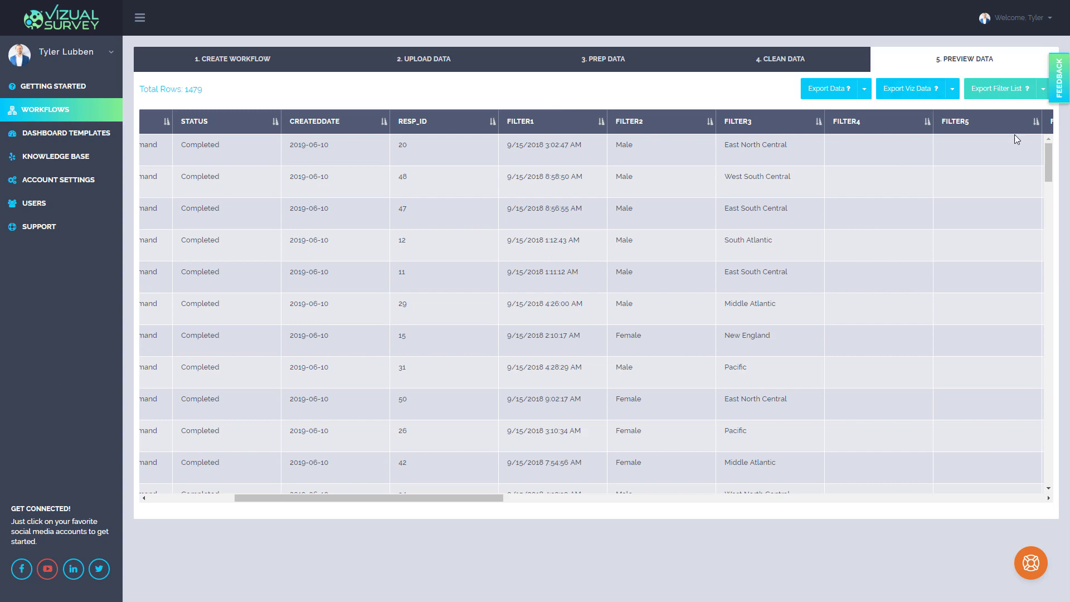
click(953, 90)
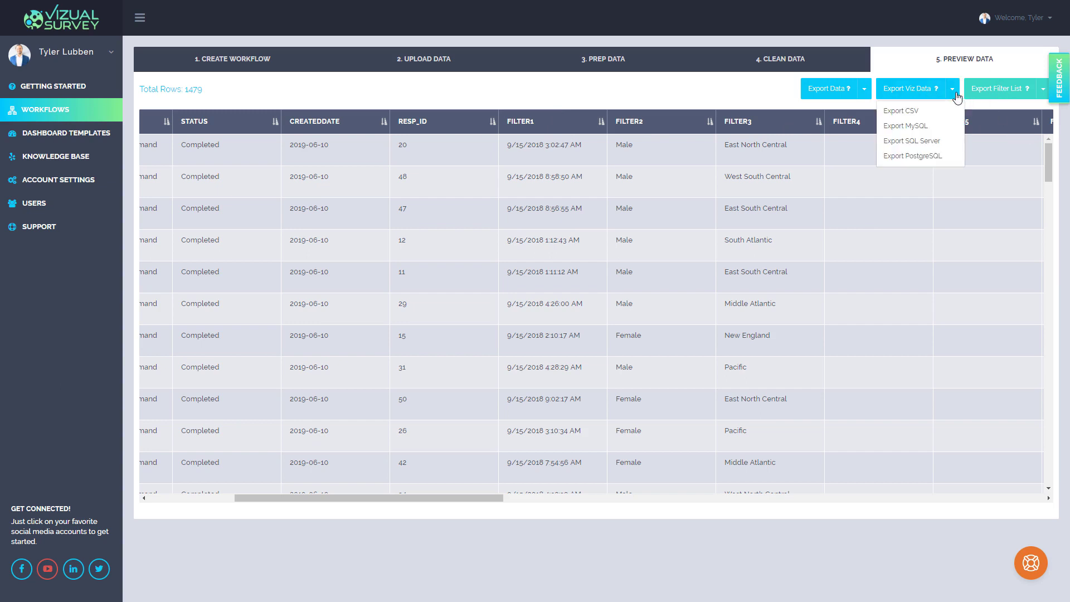
click(914, 114)
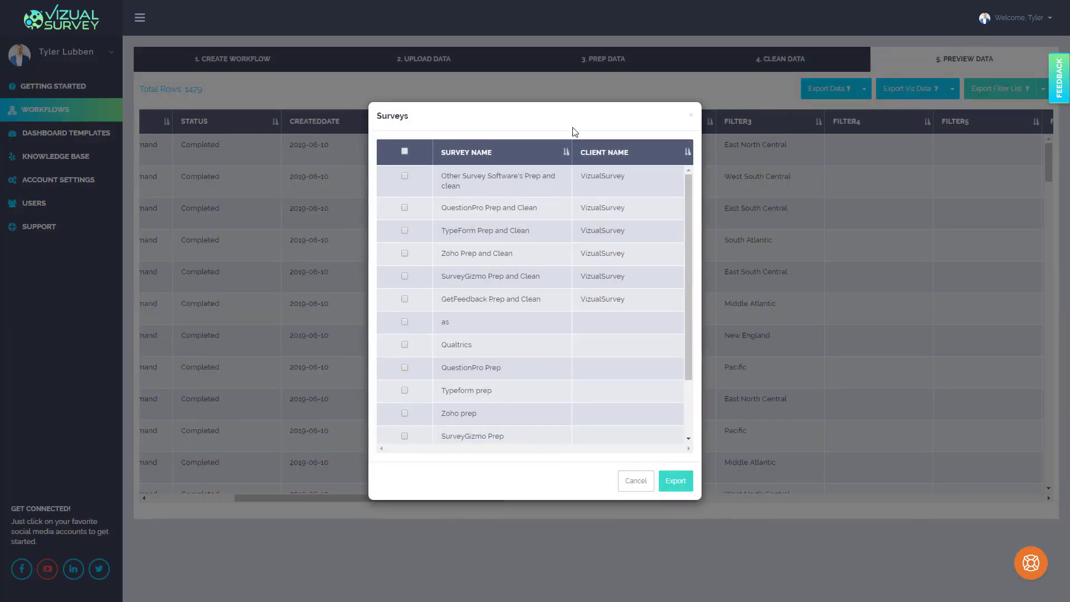
scroll(616, 215, down, 3)
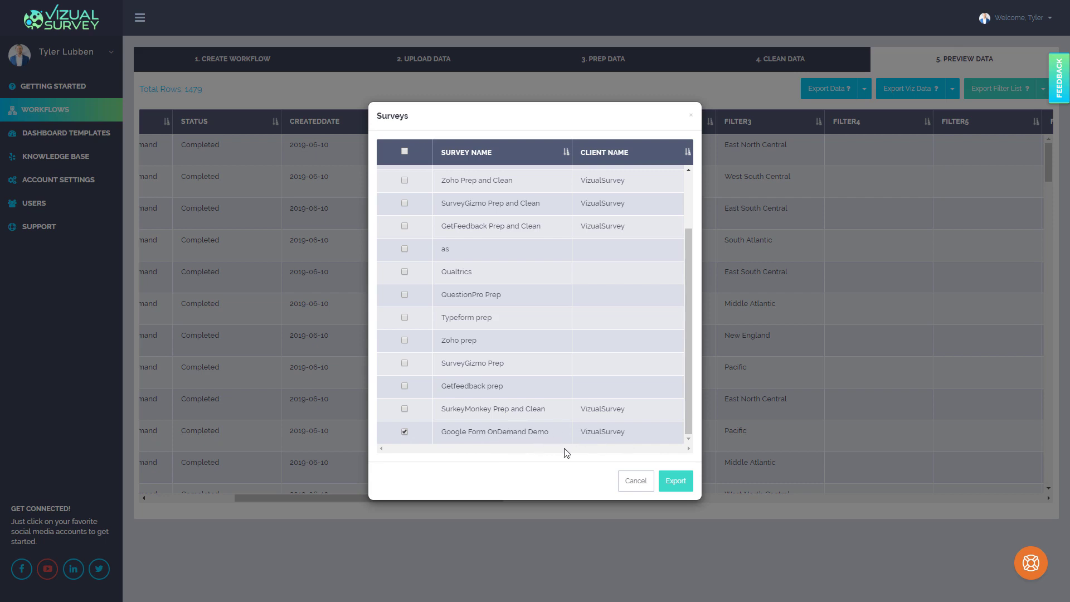
click(680, 486)
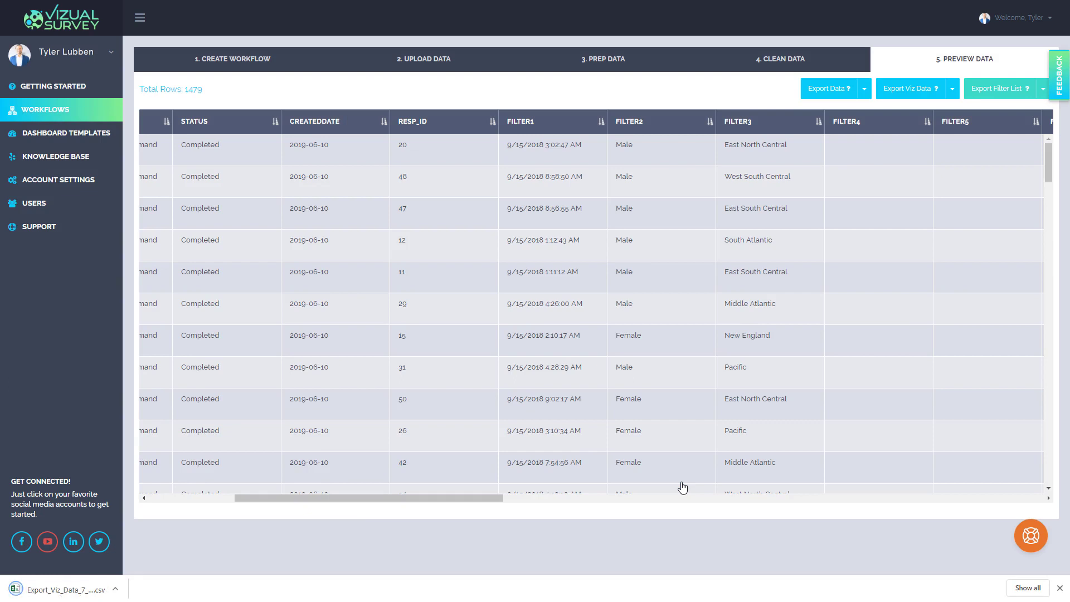
Export the filter list of the Google Form OnDemand Demo survey as a CSV file
click(1042, 89)
click(1014, 111)
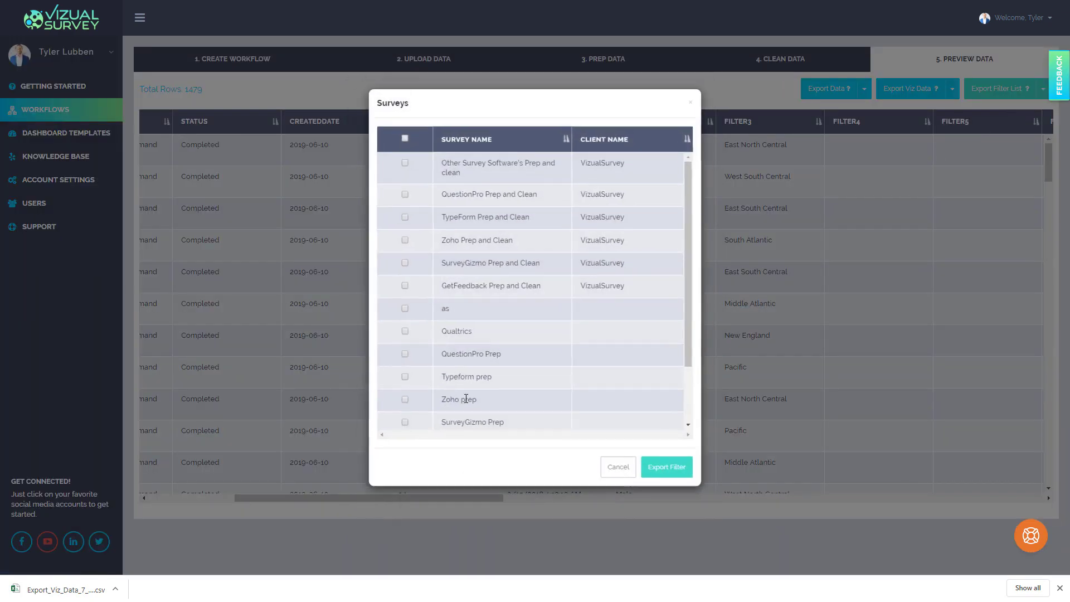
scroll(480, 333, down, 3)
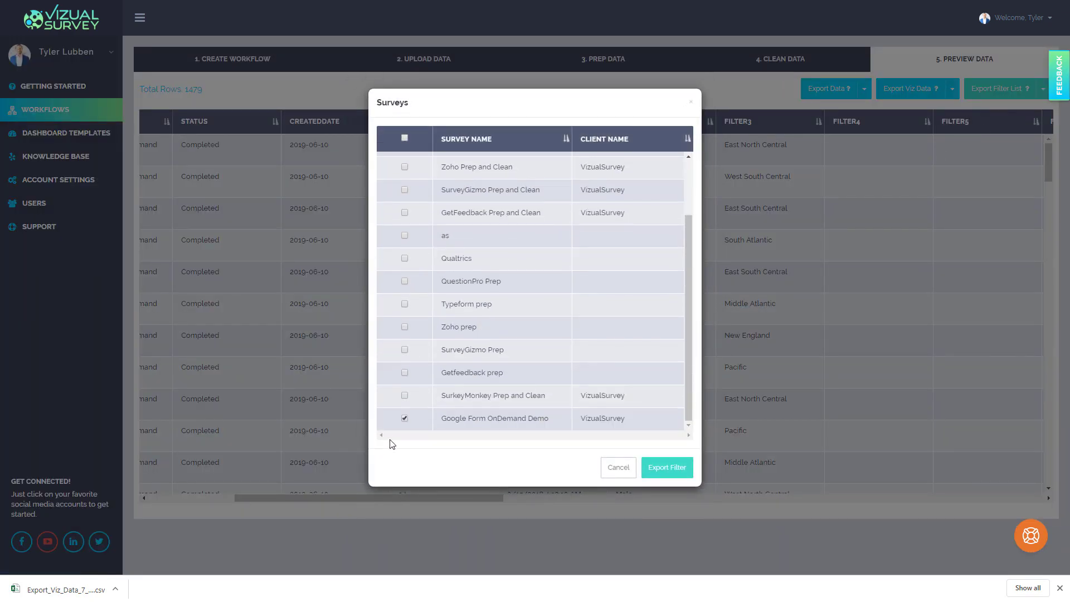
click(657, 465)
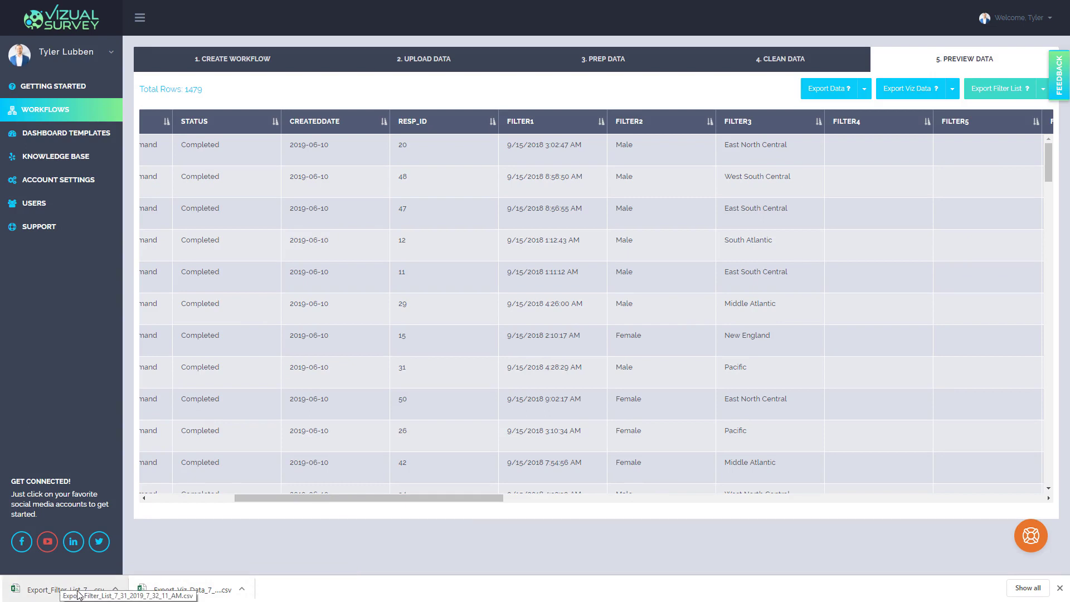
Download the Tableau Version 2019.2 – 10 Filters template from the Tableau Desktop standard dashboard templates and open it in Tableau
click(75, 139)
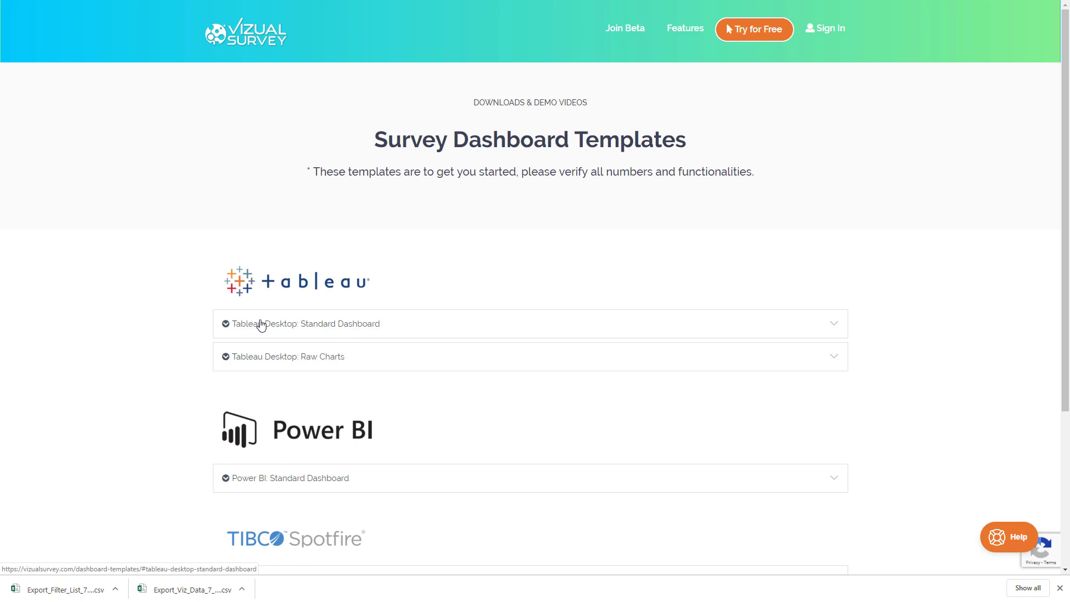
click(261, 324)
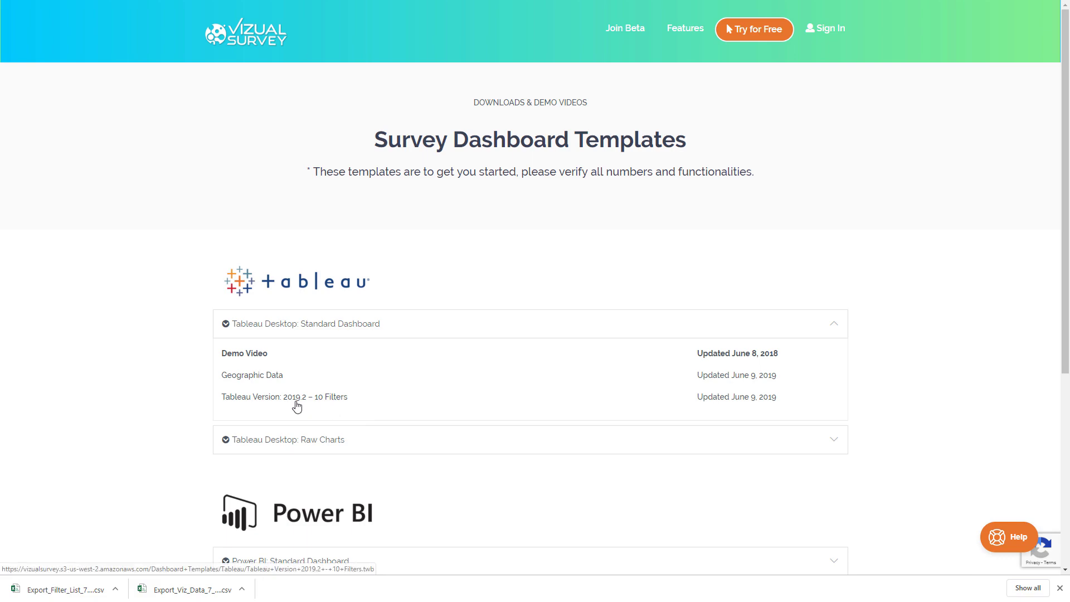
click(297, 407)
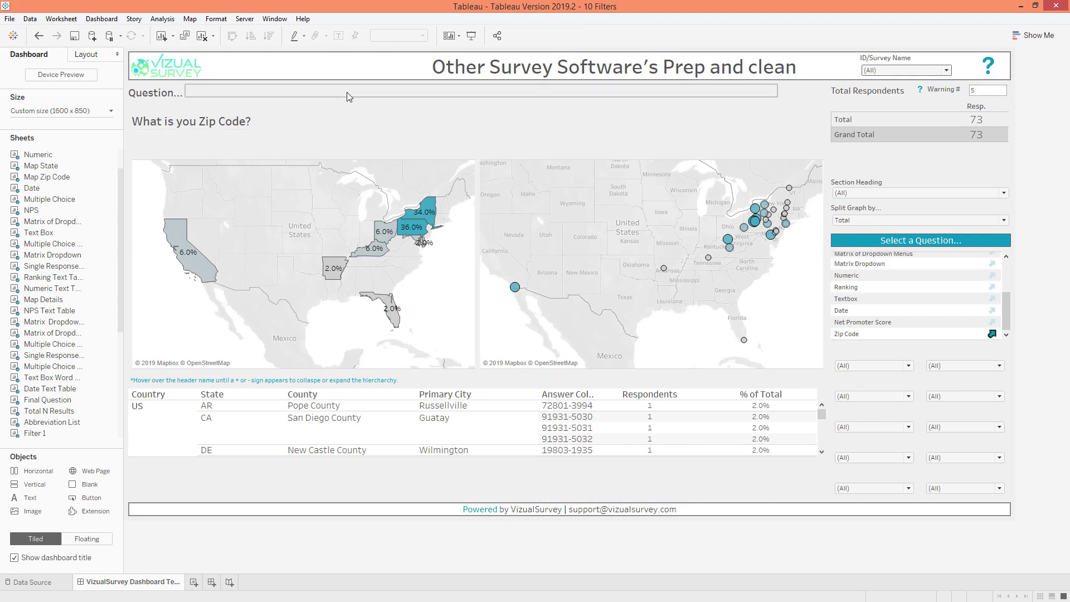
Open the Export VI Data source of the dashboard workbook for editing and refresh it
click(32, 22)
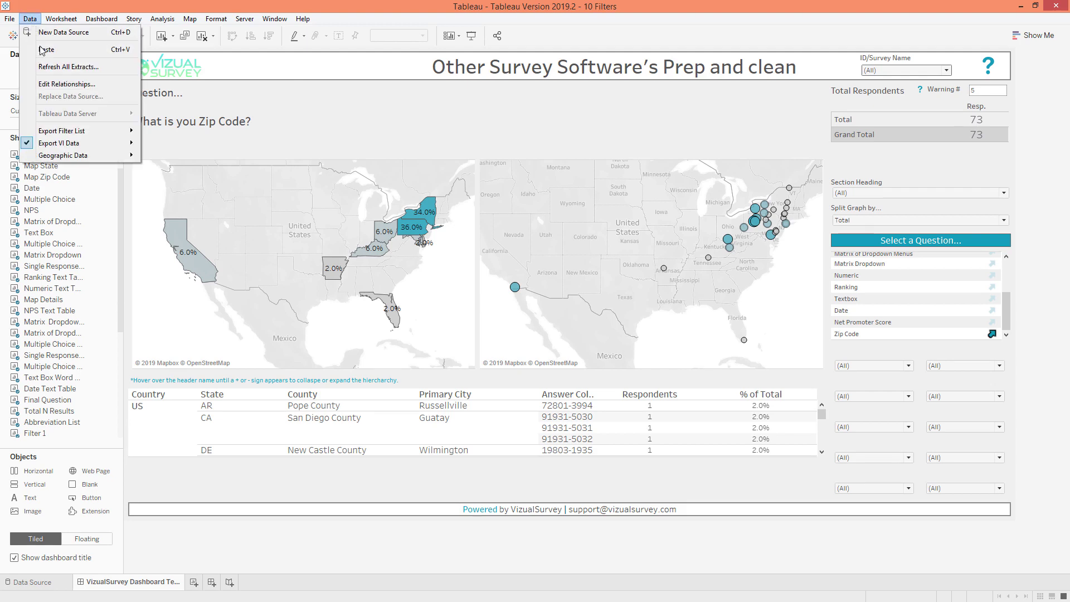
mouse_move(68, 144)
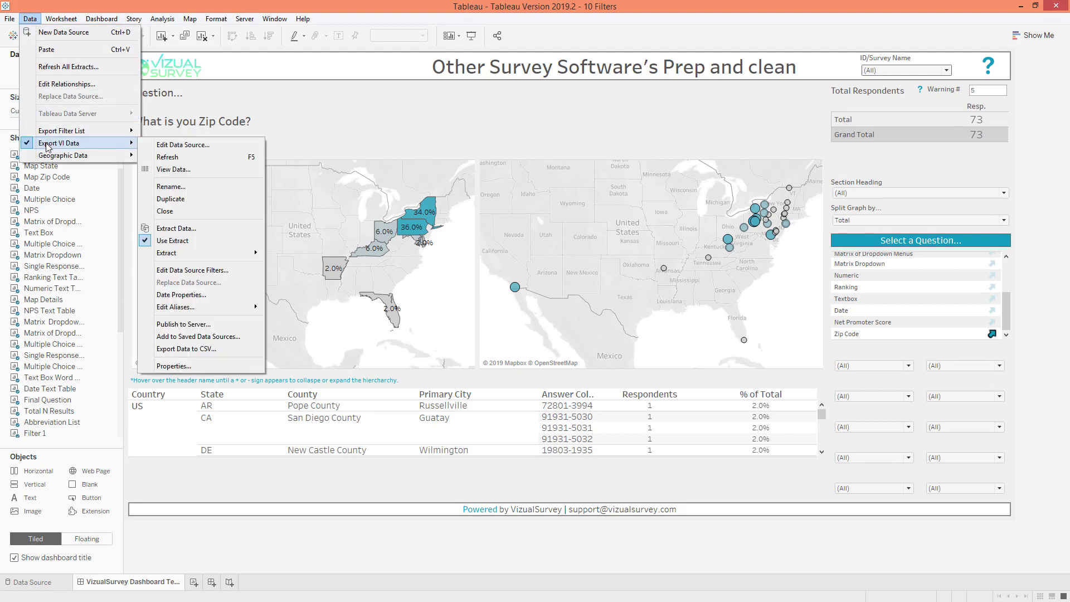
click(175, 144)
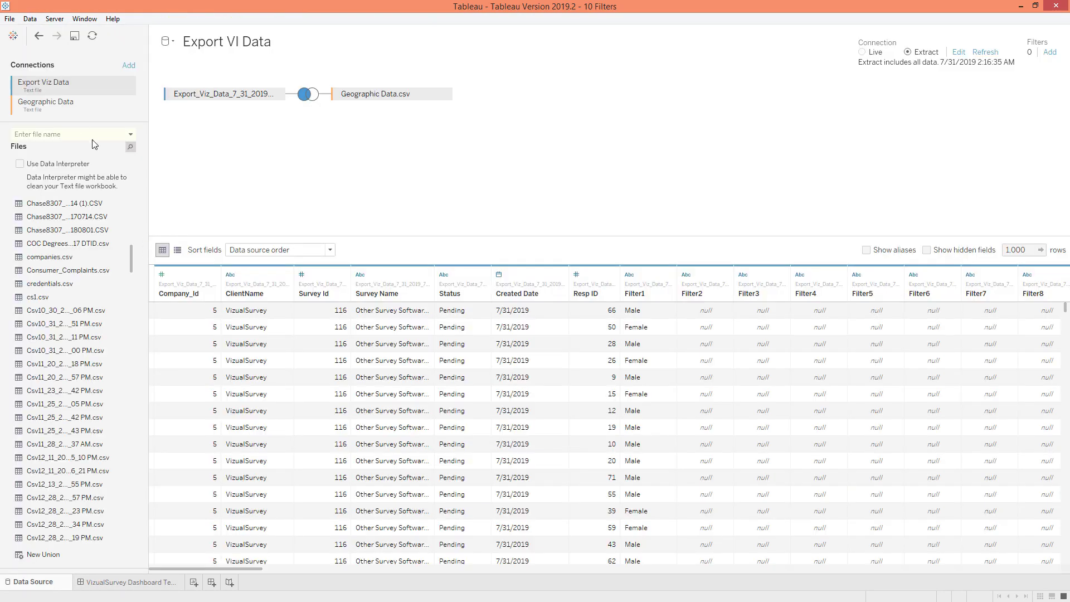
click(93, 38)
right_click(89, 84)
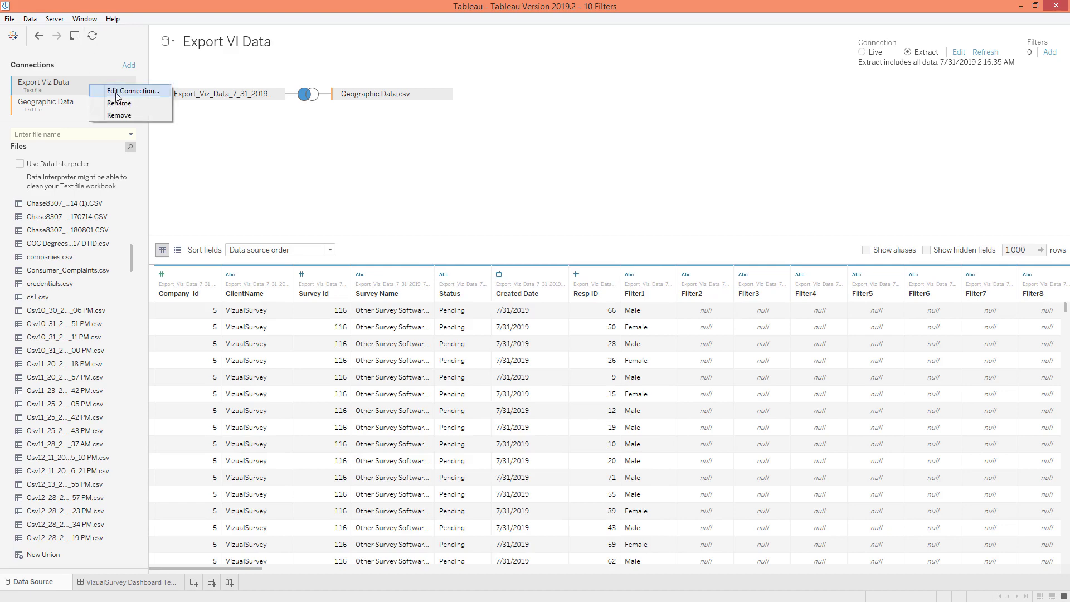
click(116, 93)
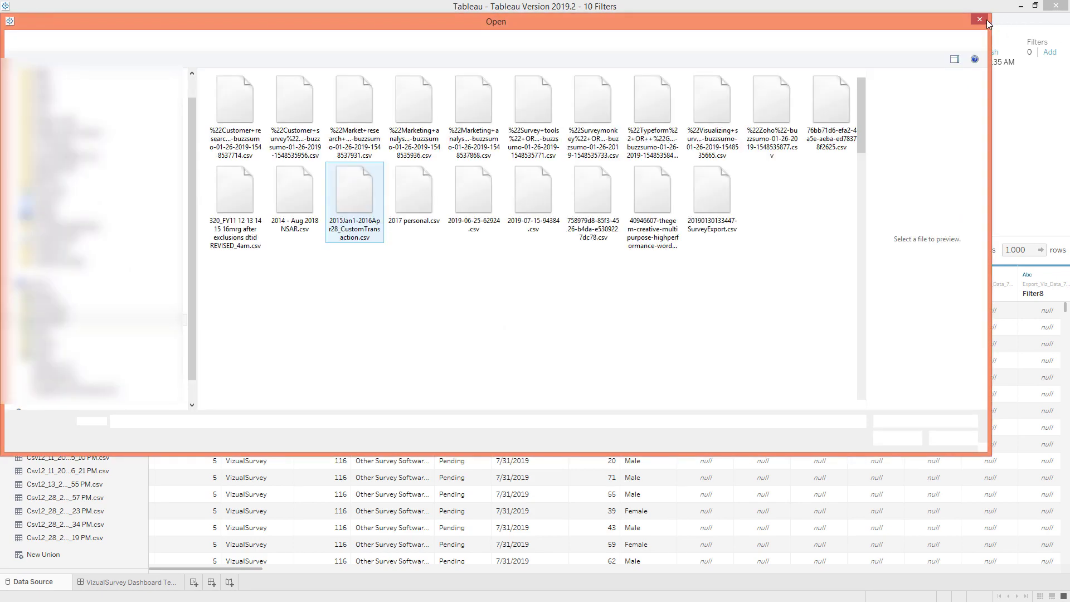
click(979, 19)
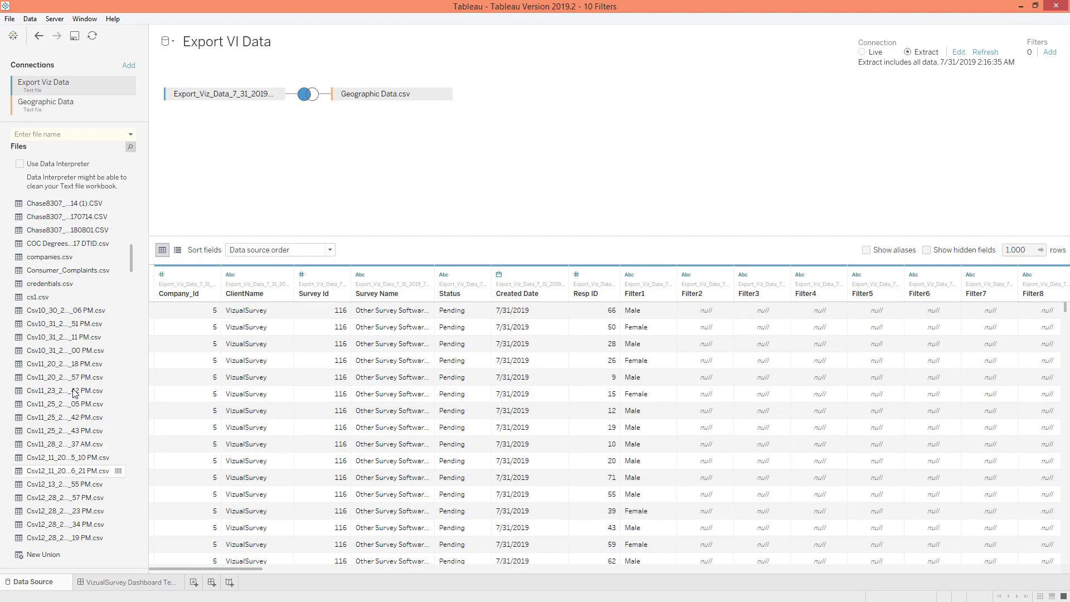
Find the file by "export" and replace the existing Export_Viz_Data table with Export_Viz_Data_7_31_2019_7_31_59_AM.csv, keeping the Geographic Data join
text(e)
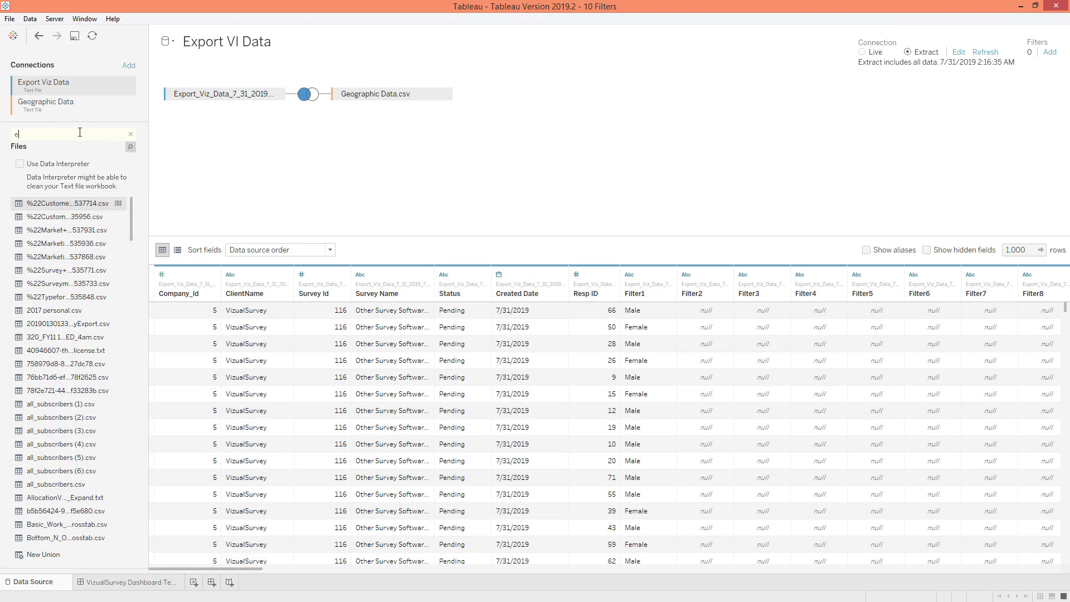
text(xport)
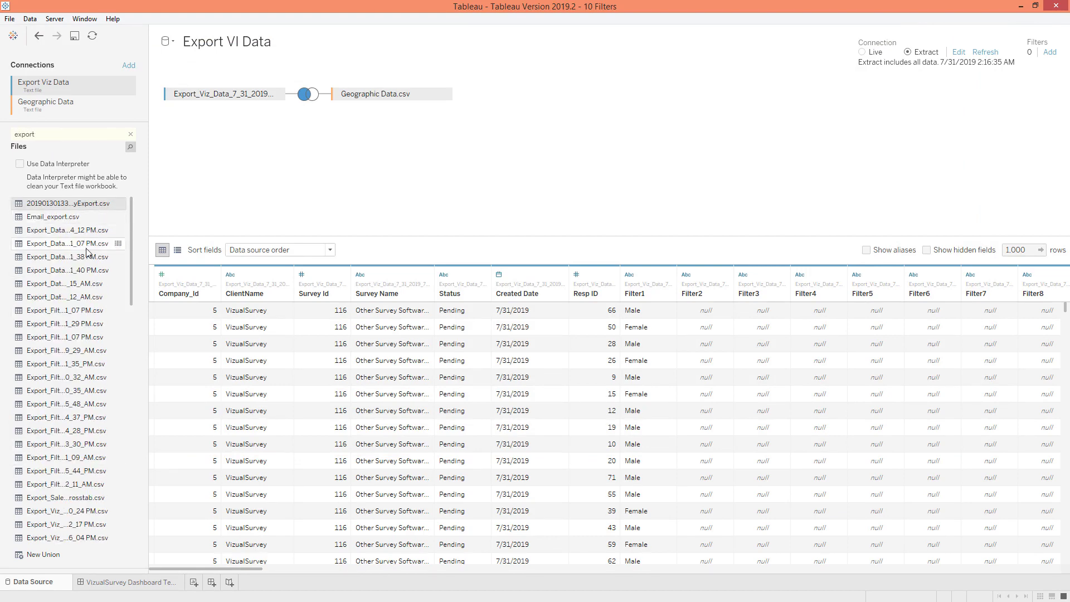
scroll(89, 254, down, 6)
scroll(92, 260, down, 9)
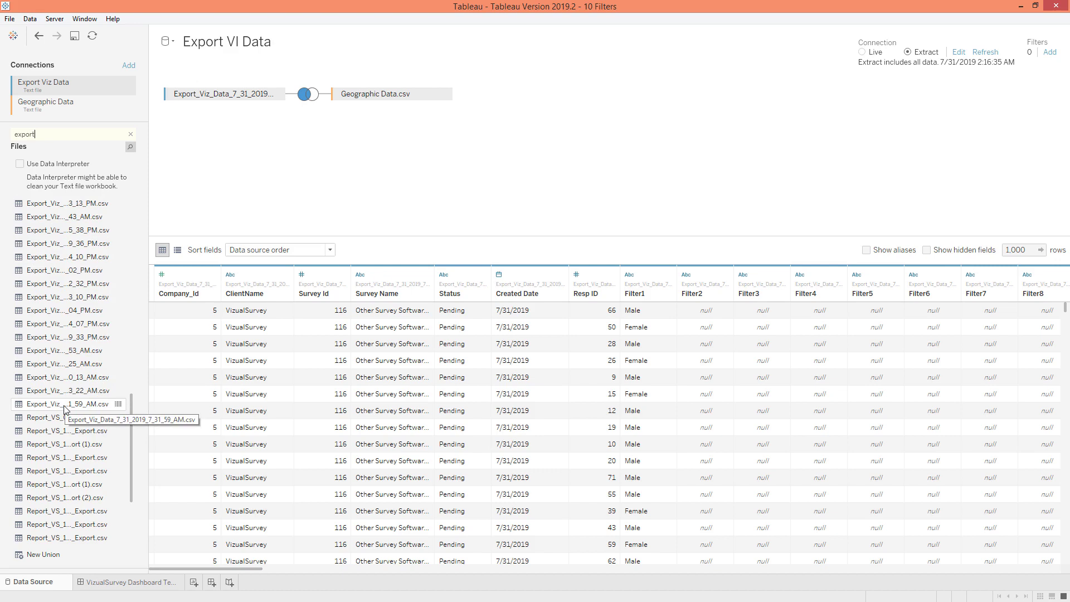
drag(40, 410, 218, 96)
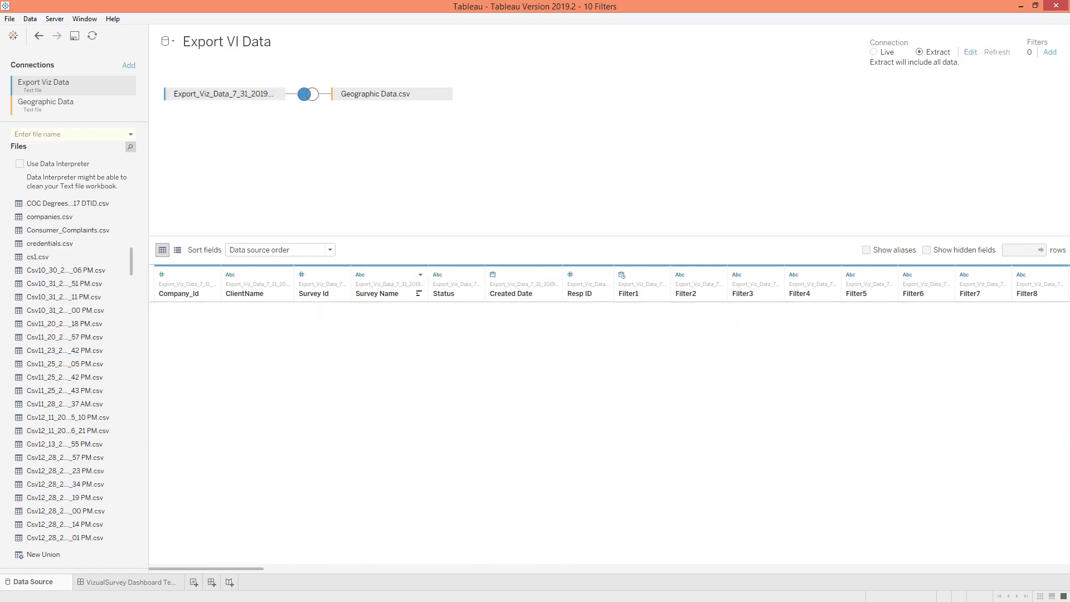
Return to the VizualSurvey dashboard and apply 60 - Google Form OnDemand Demo in the ID/Survey Name filter
click(152, 583)
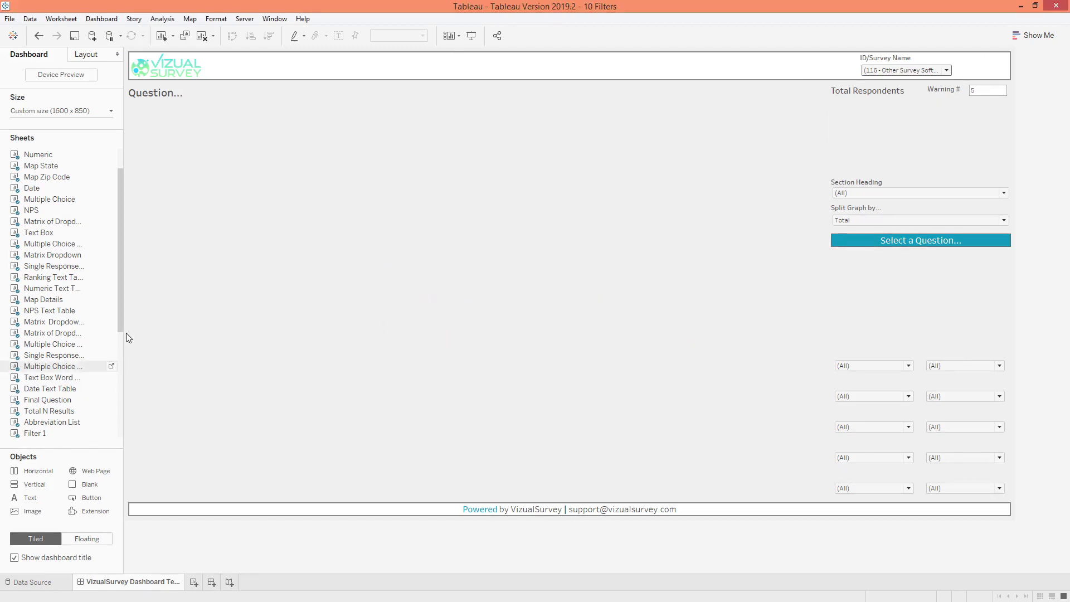
click(881, 71)
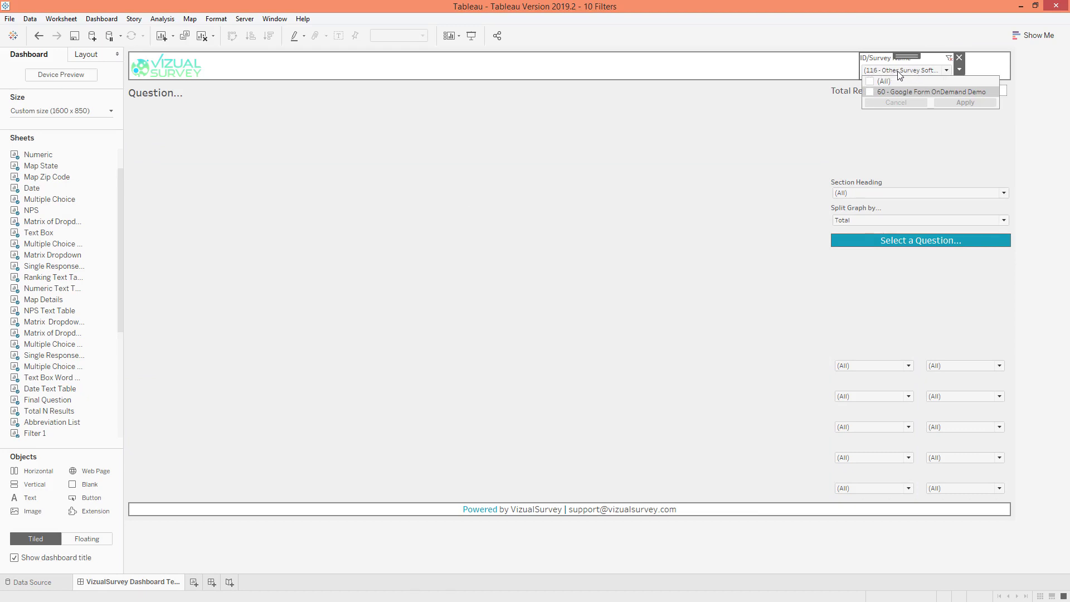
click(871, 92)
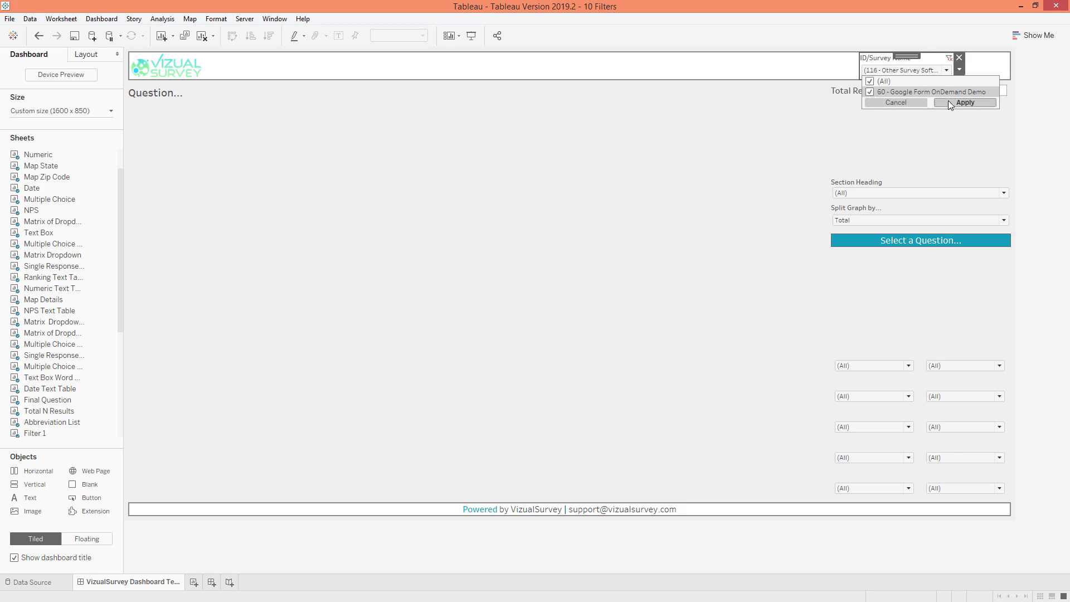
click(985, 71)
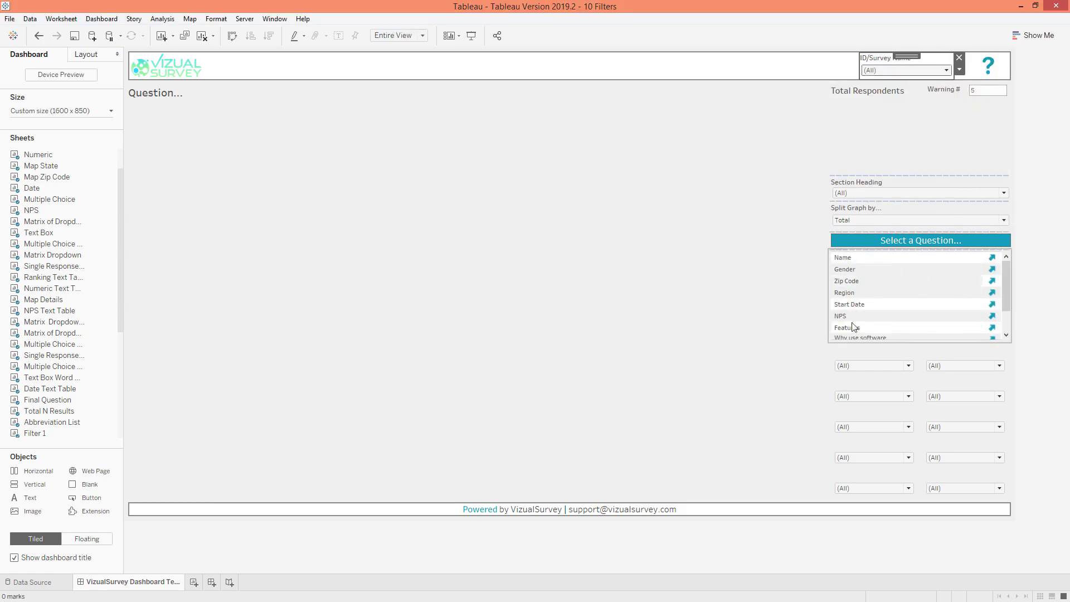
Display the dashboard results for the Name, Gender and Zip Code questions one after another
click(992, 260)
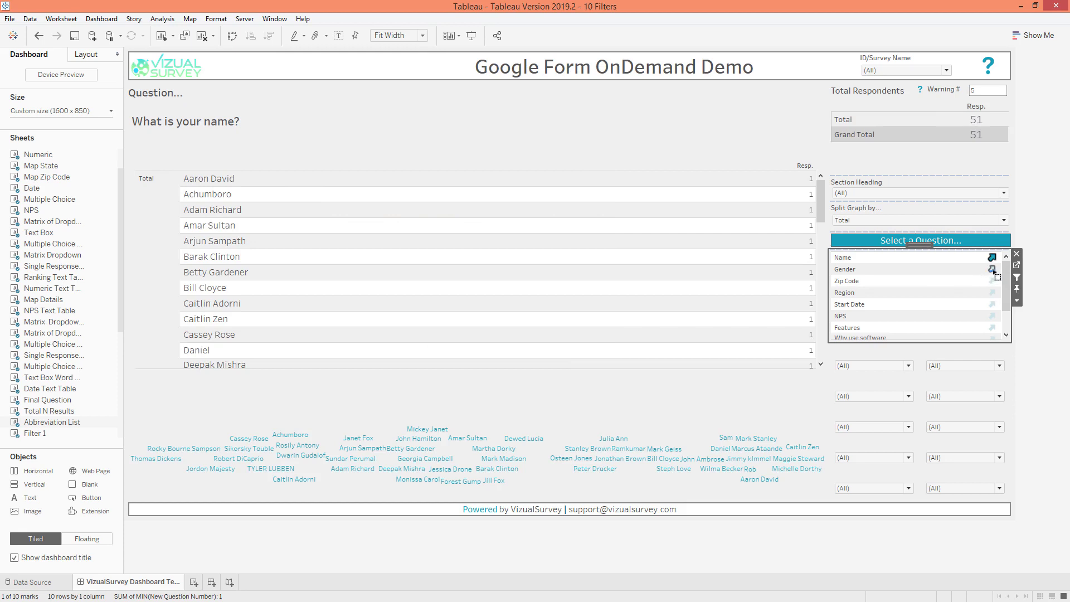
click(993, 269)
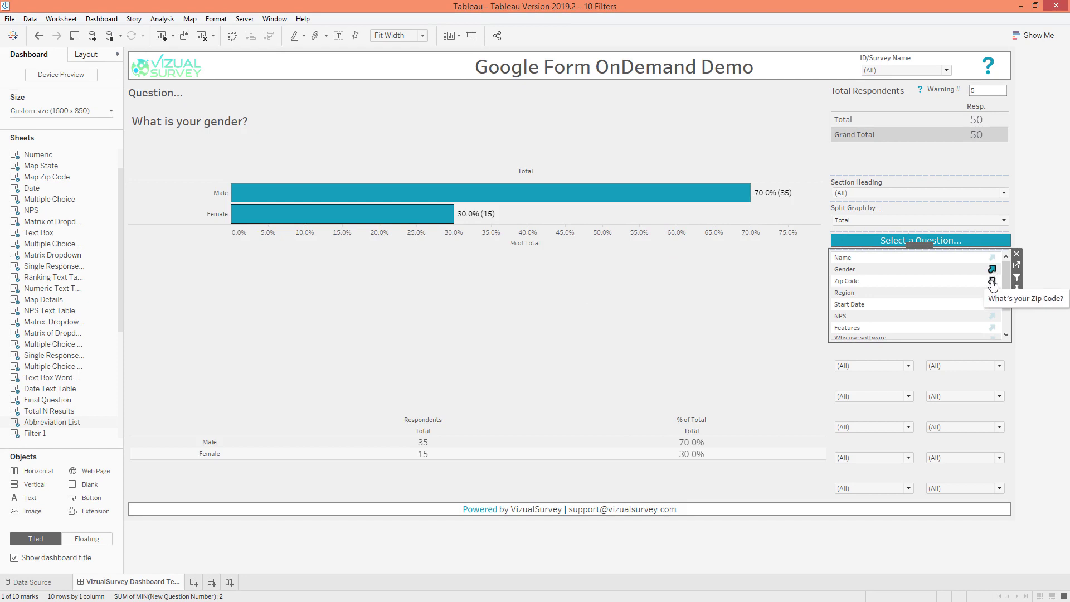
click(992, 281)
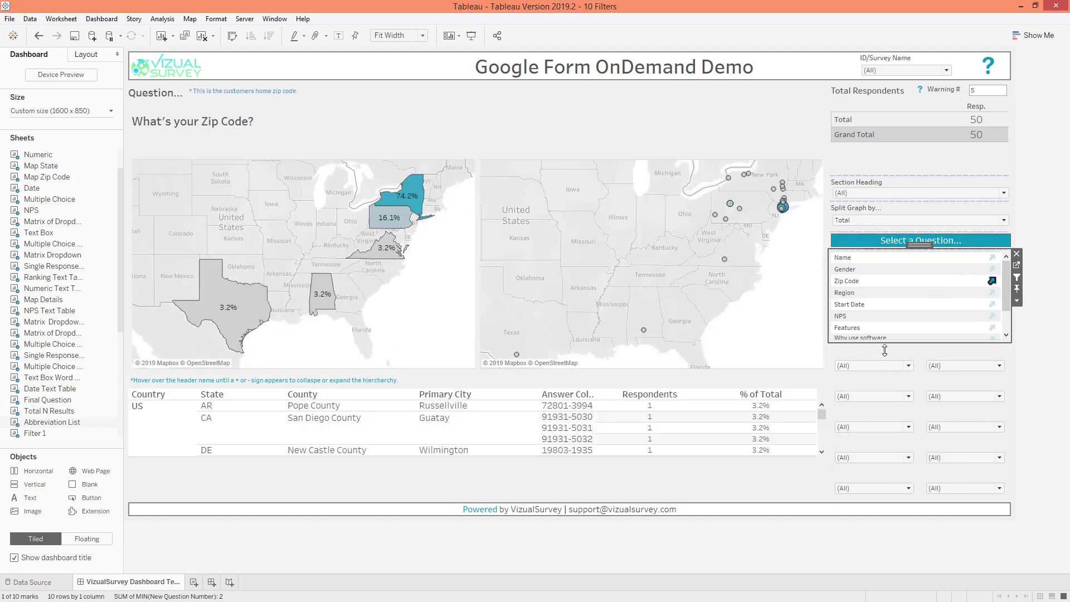
Examine the values offered by the first two unnamed filters in the dashboard's first filter column
click(906, 366)
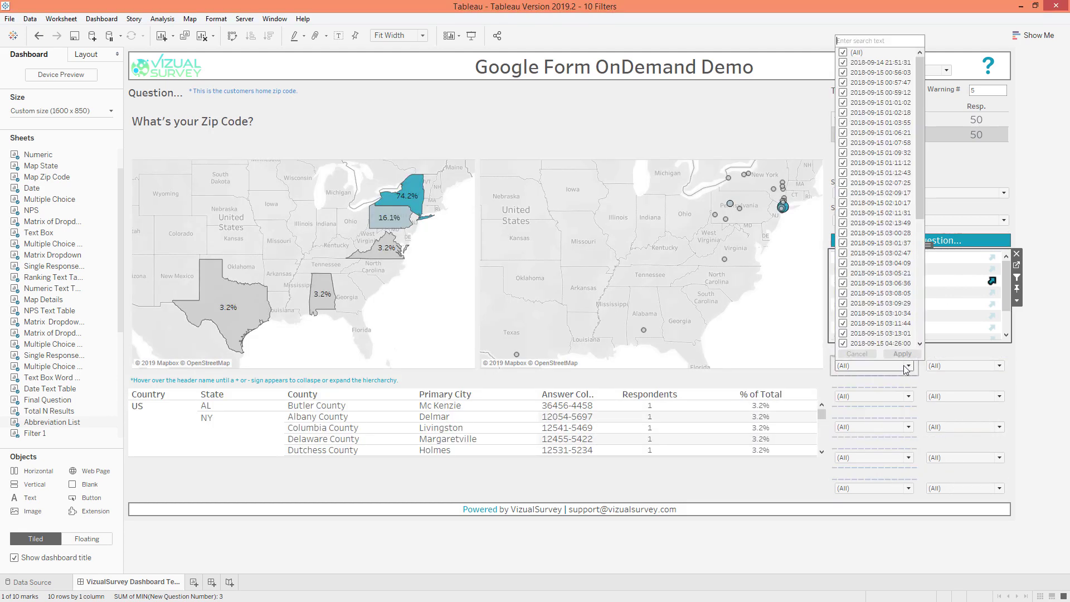
click(907, 366)
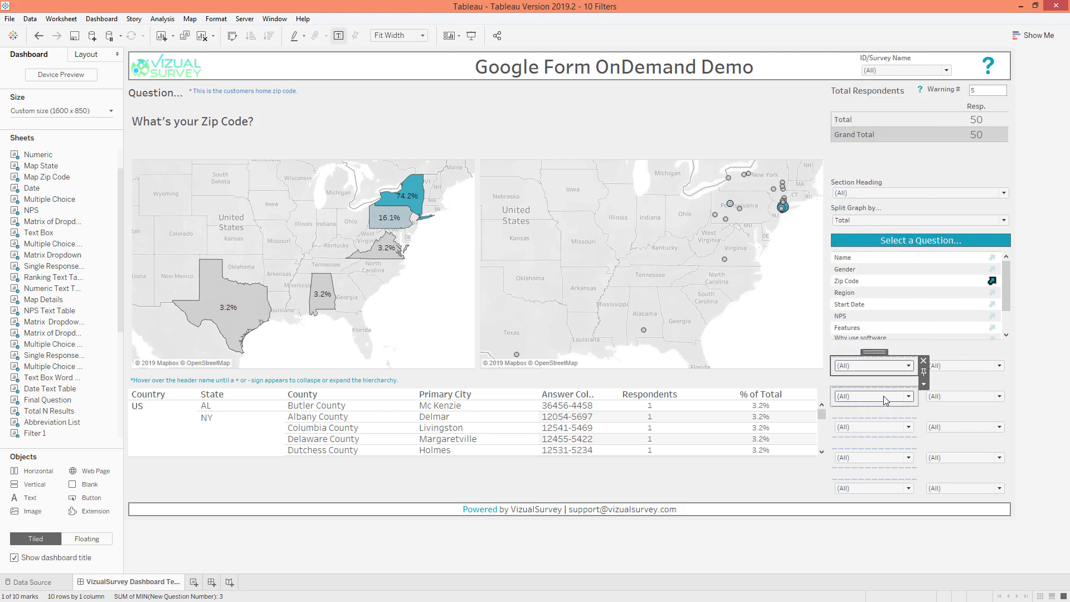
click(885, 396)
click(886, 396)
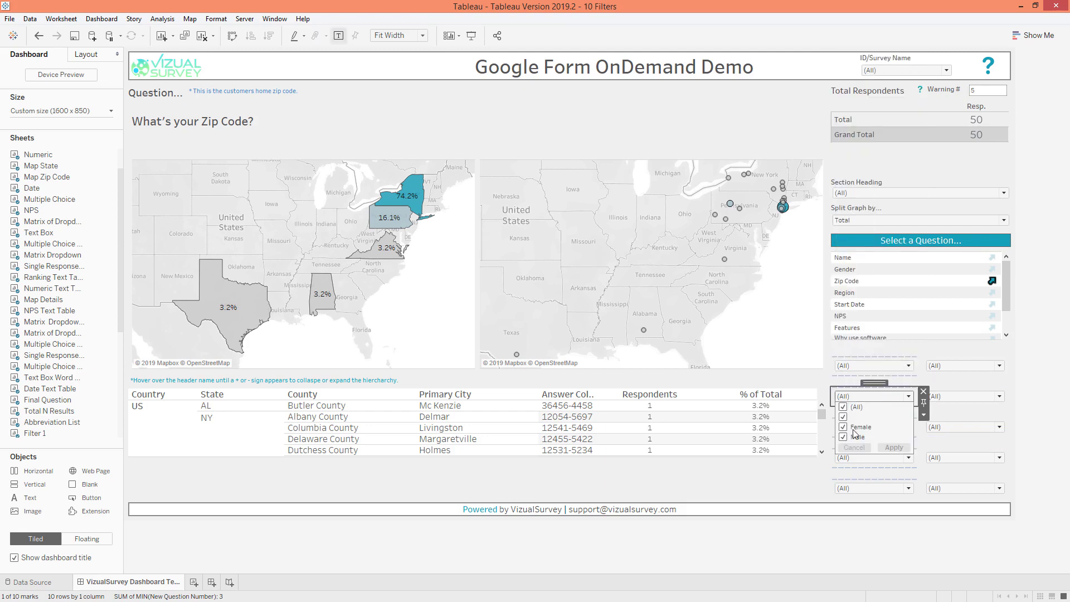
click(876, 396)
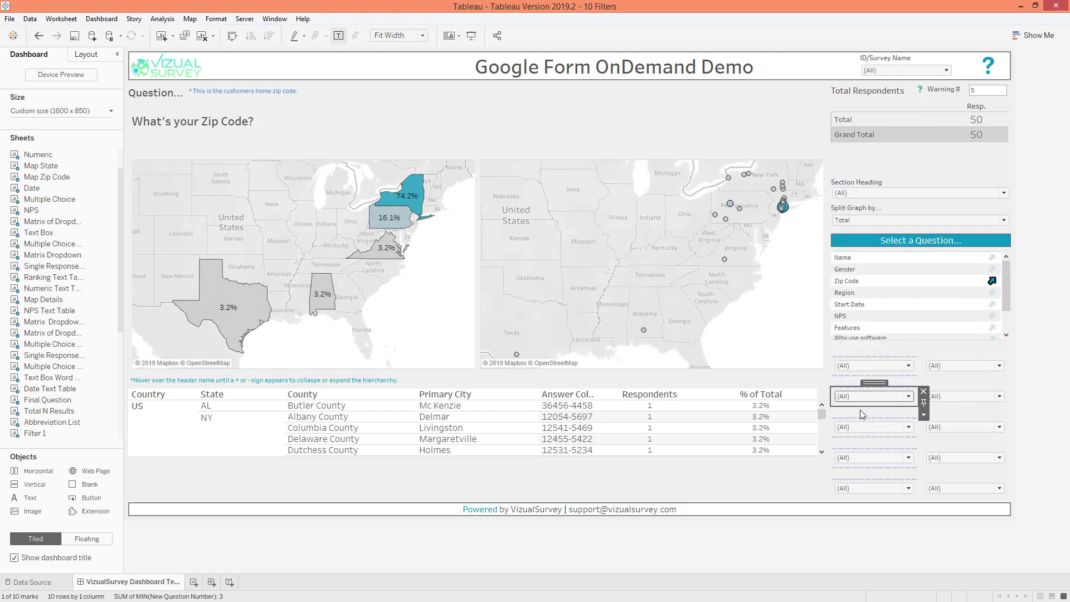
Open the Export Filter List data source of the workbook for editing
click(32, 22)
mouse_move(74, 136)
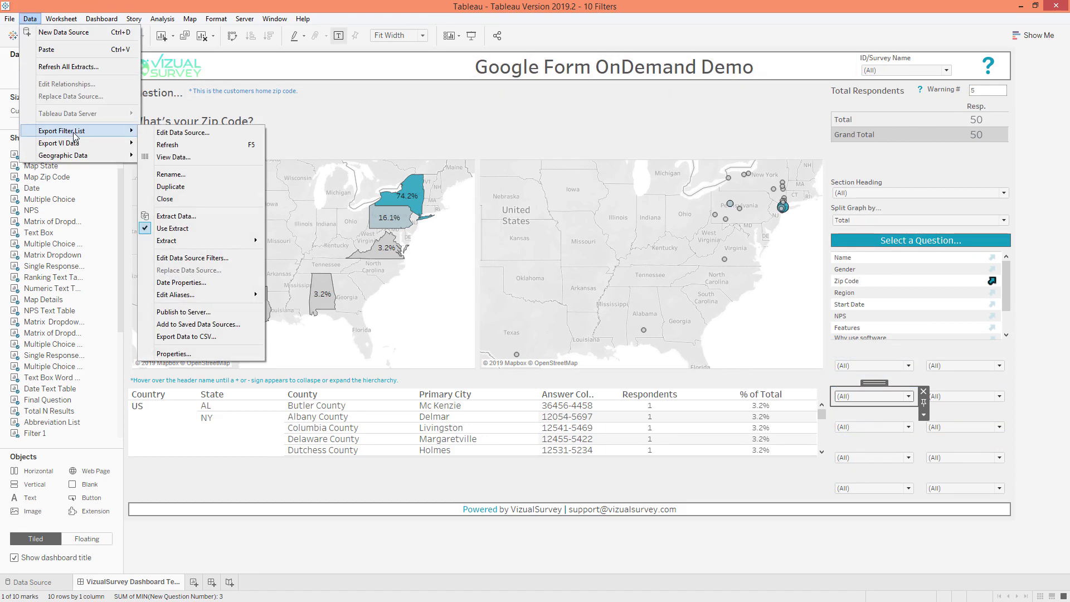
click(165, 134)
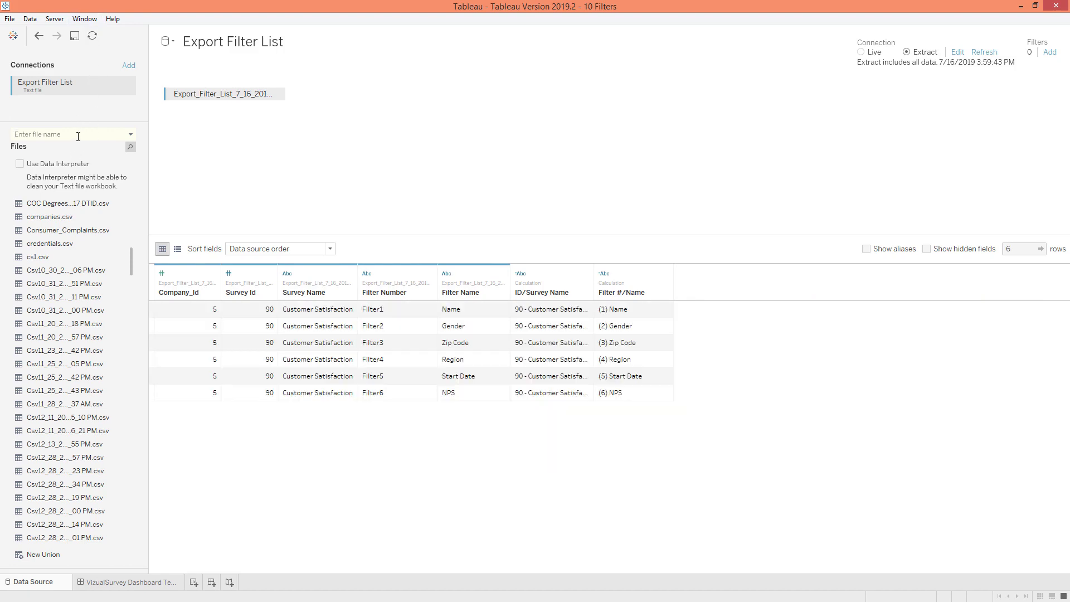
Search the connection's files for "export" and place the newly exported filter list file in the Export Filter List data source
text(expo)
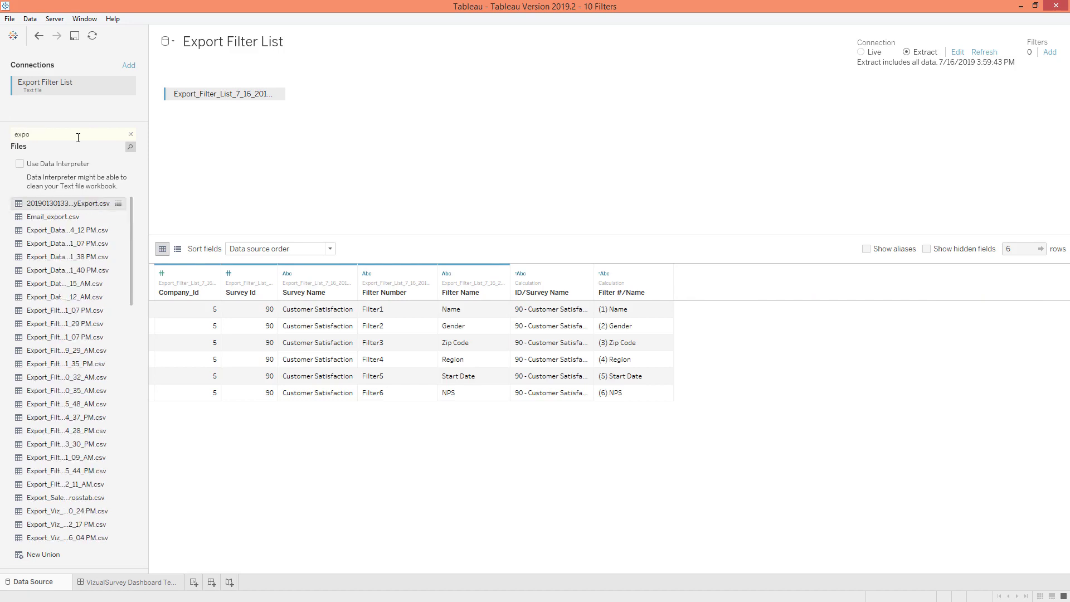
text(rt)
scroll(75, 334, down, 4)
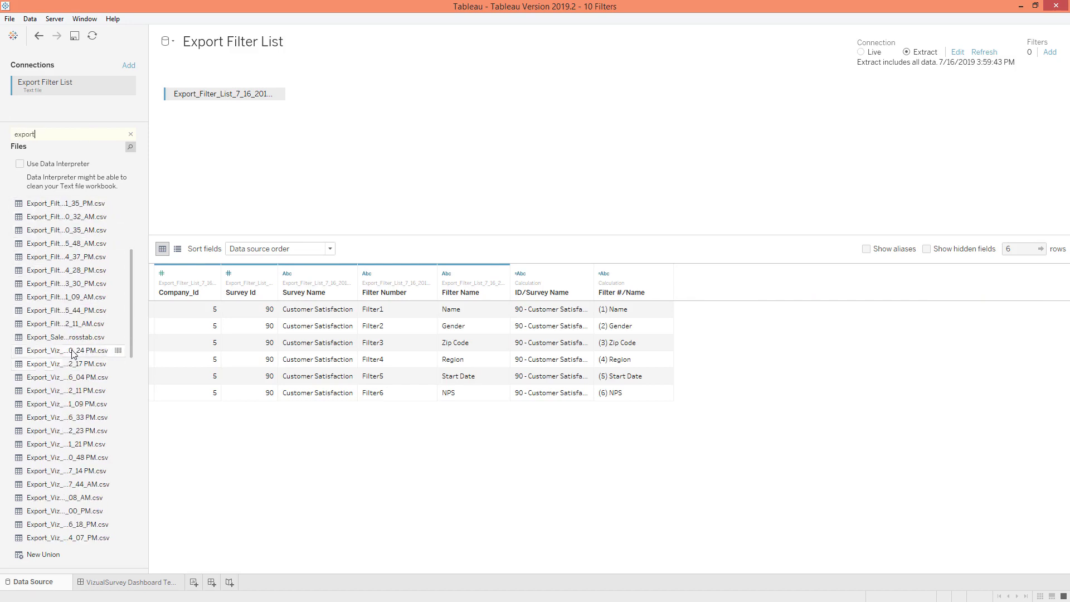
drag(43, 329, 233, 101)
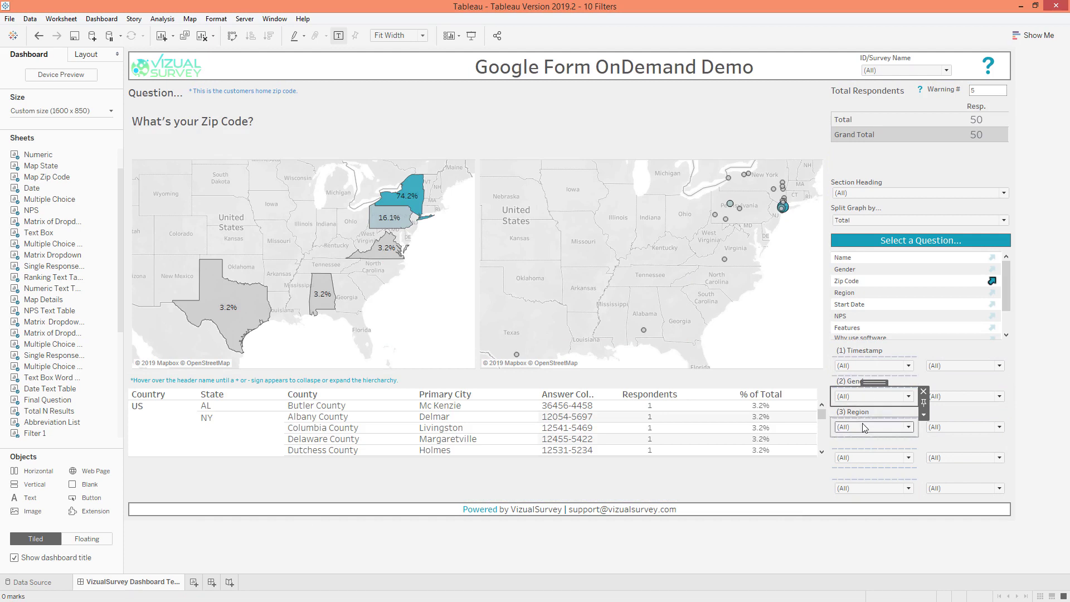
Examine the values of the (3) Region filter and the options offered by the Split Graph by parameter
click(863, 427)
click(858, 440)
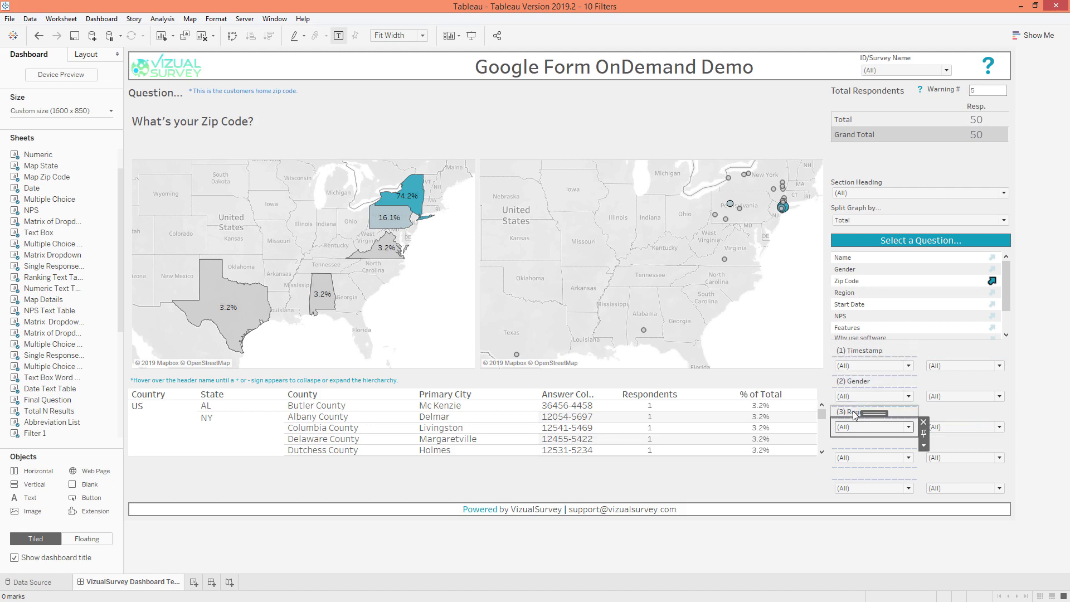
click(855, 219)
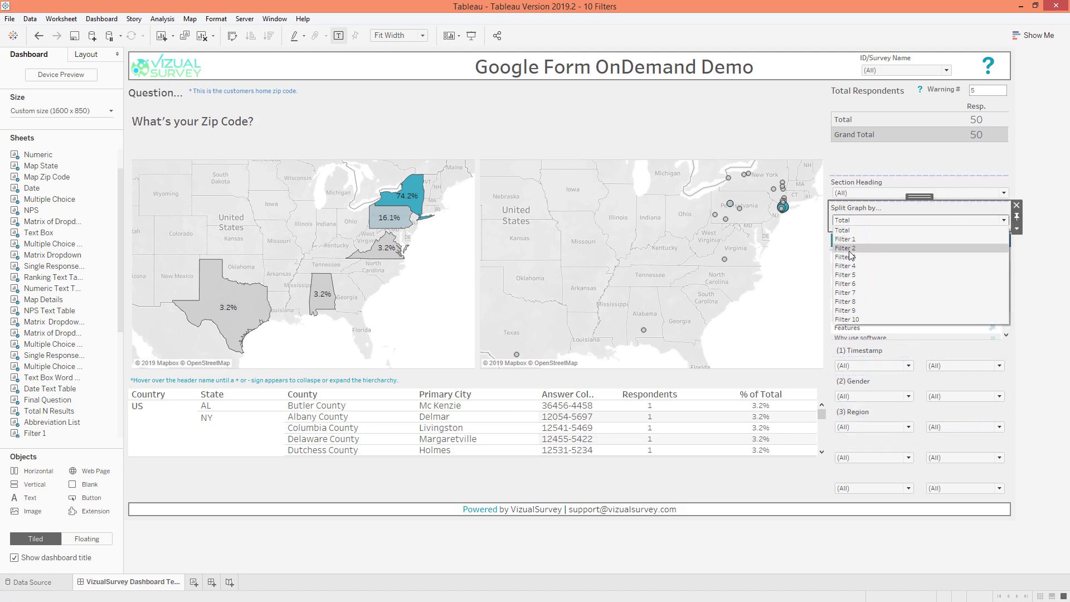
click(1041, 179)
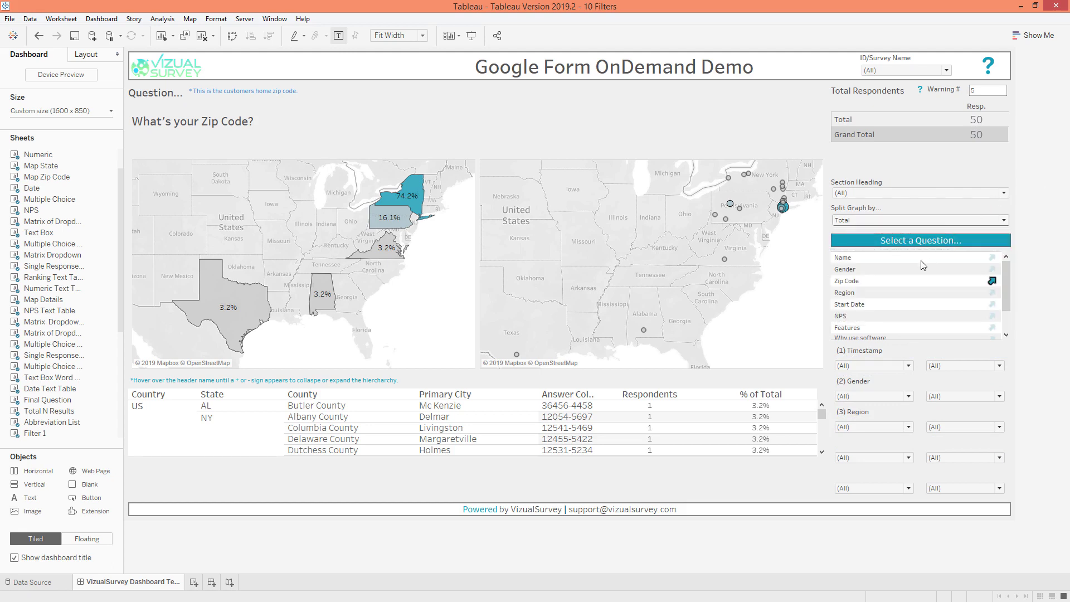
Display the Name question's results, switch to the Gender question, and split its graph by Filter 3
click(991, 257)
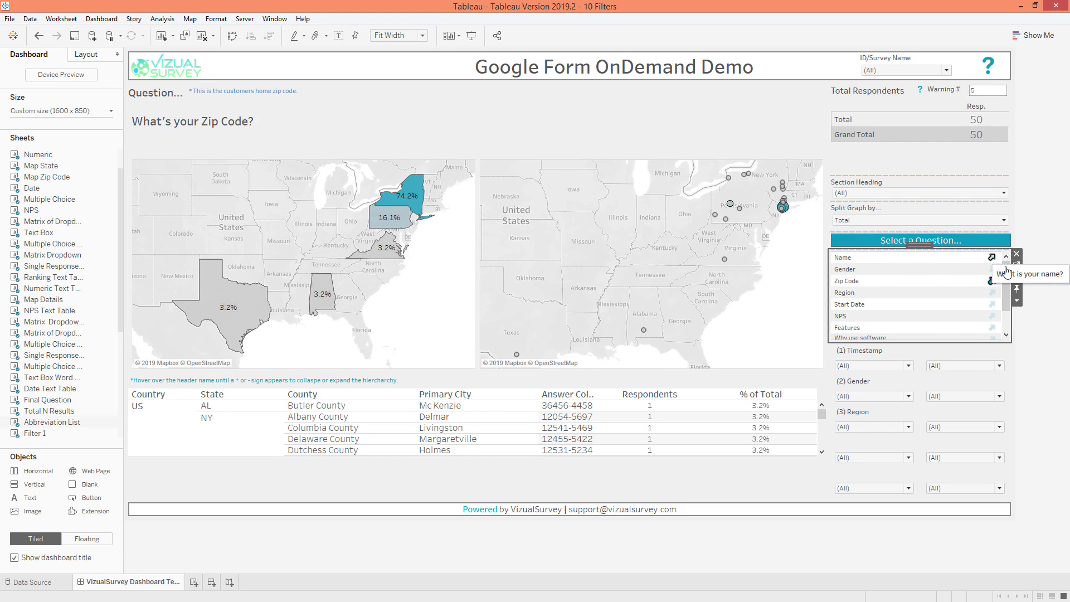
click(992, 258)
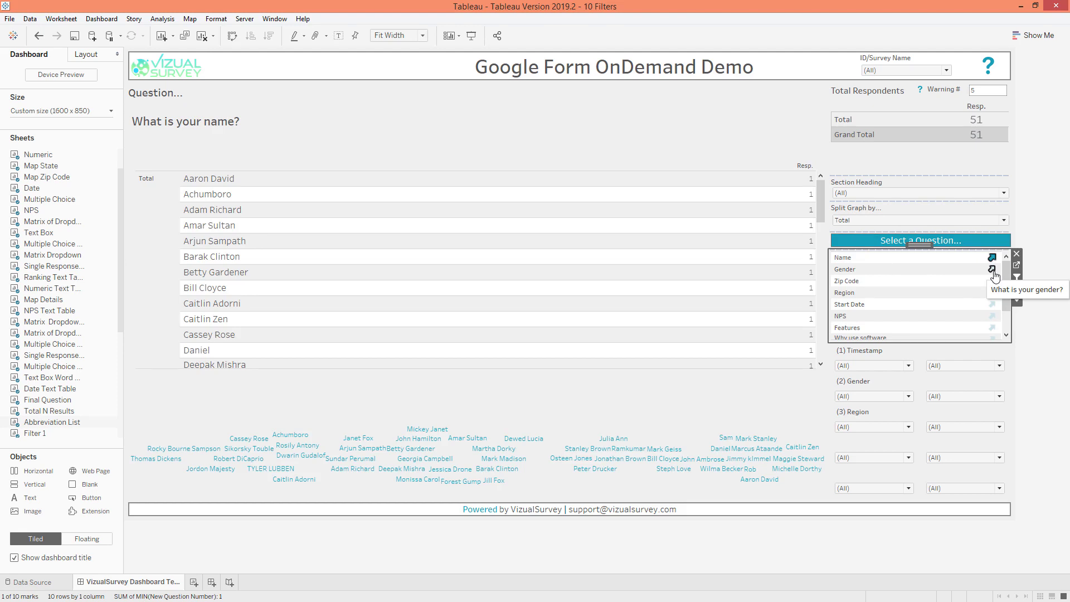
click(993, 270)
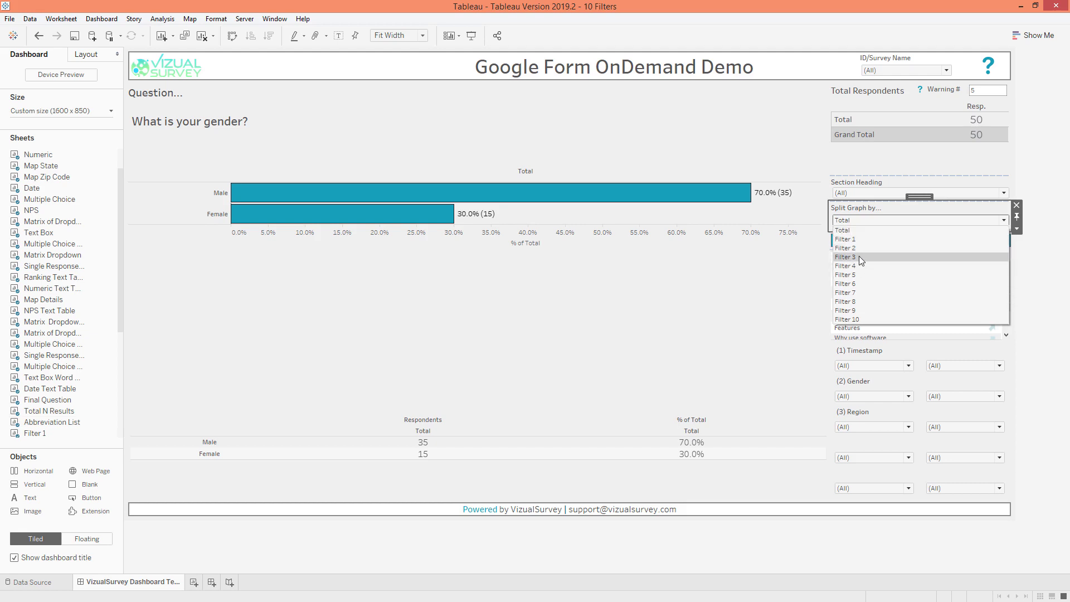
key(Escape)
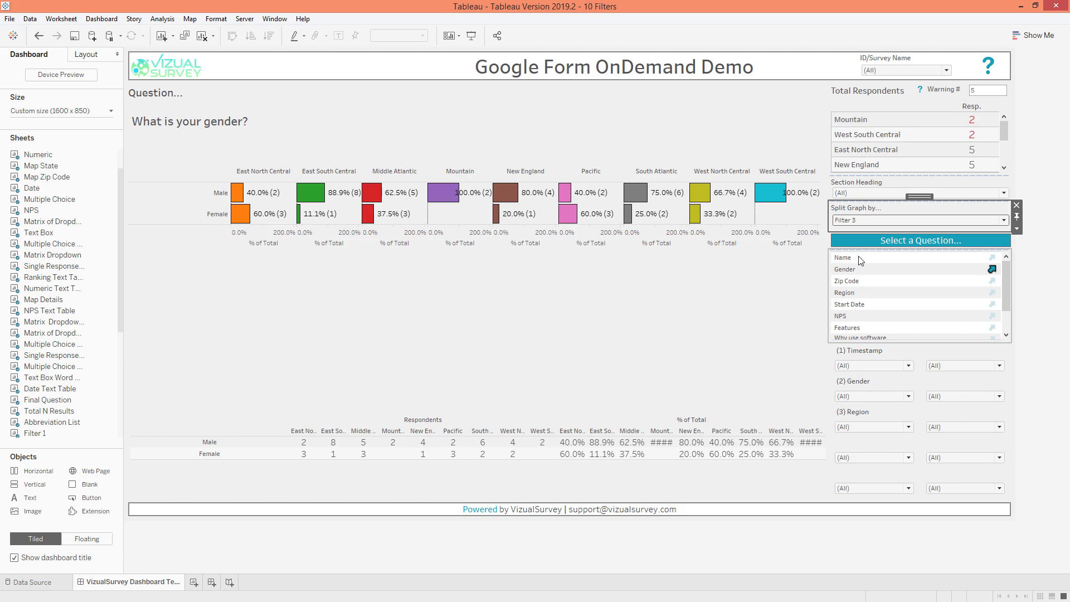
Edit the Split Graph by parameter so Filter 1, Filter 2 and Filter 3 display as Timestamp, Gender and Region
click(849, 220)
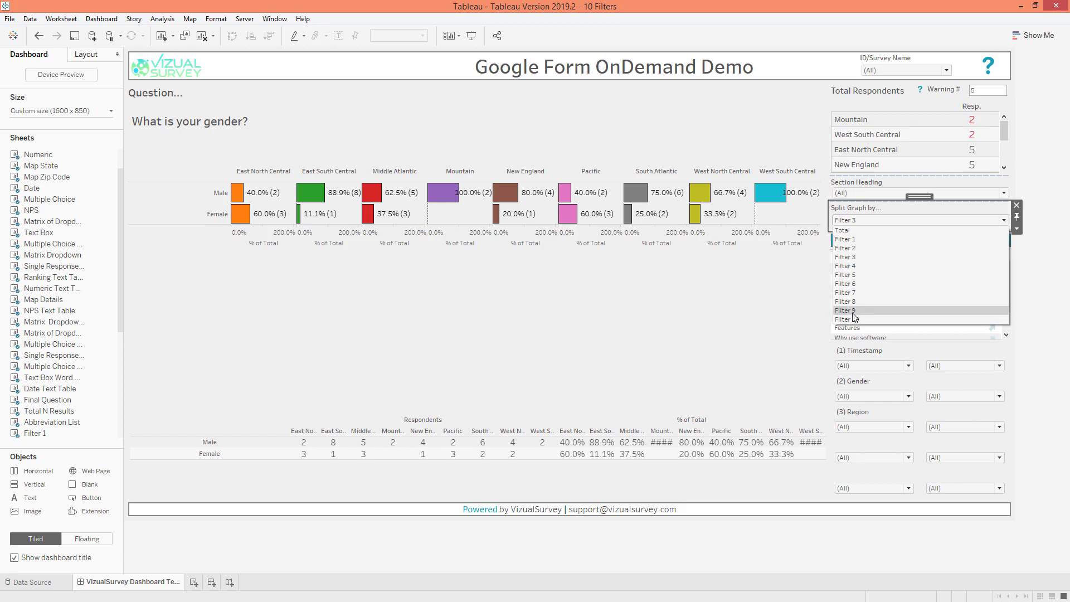
click(1017, 228)
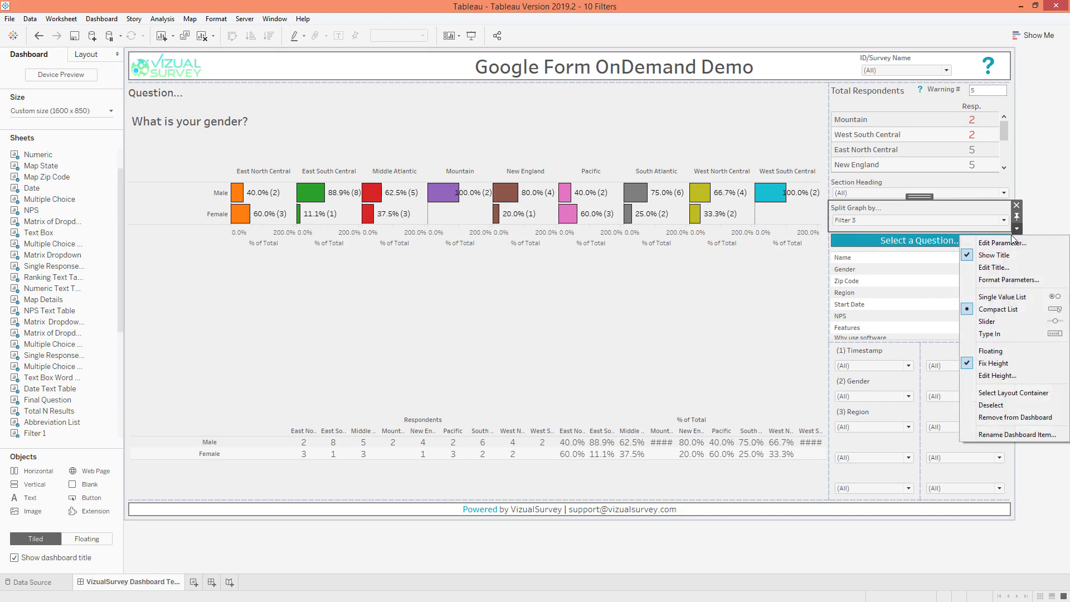
click(1005, 244)
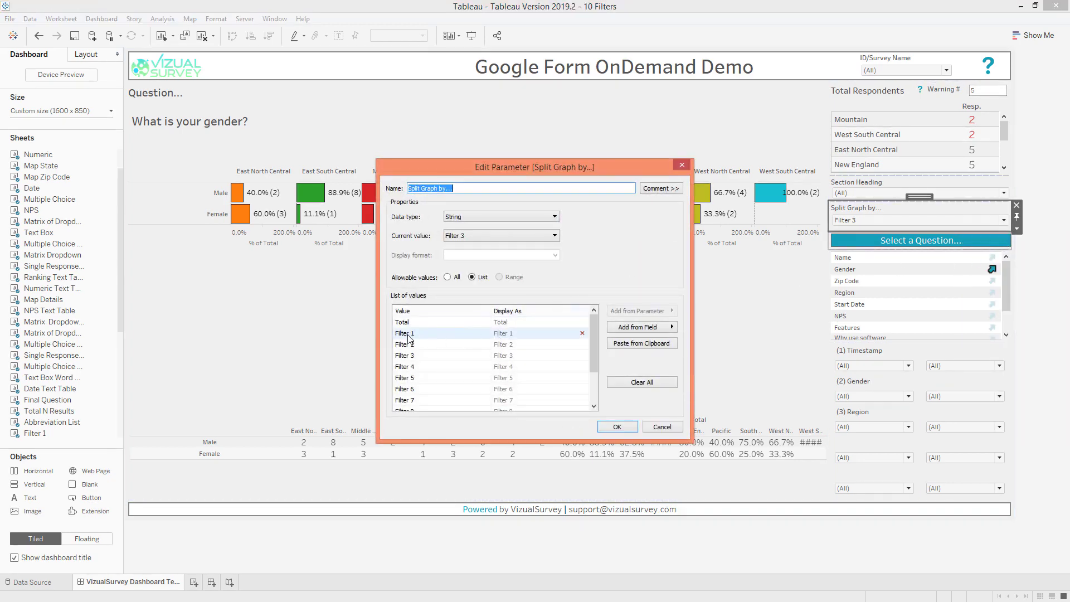
click(529, 345)
click(523, 332)
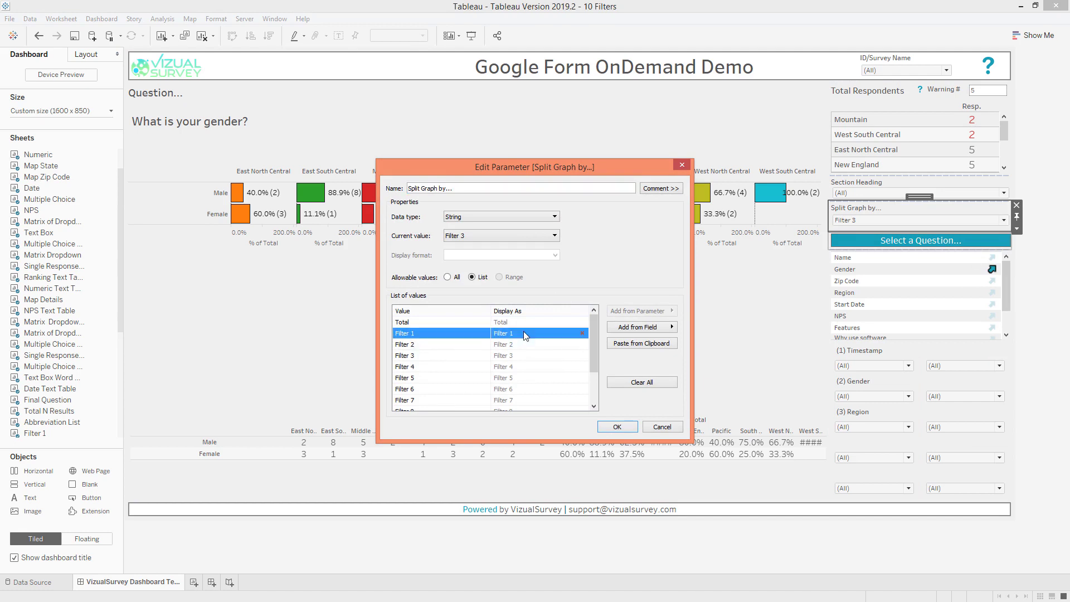
click(523, 333)
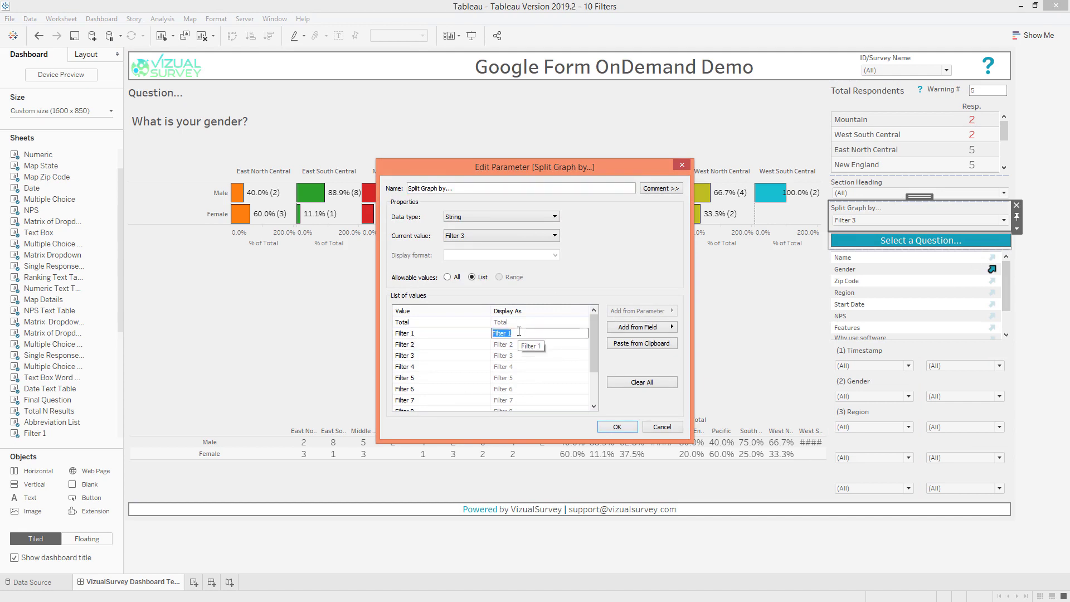
text(Timestamp)
click(508, 344)
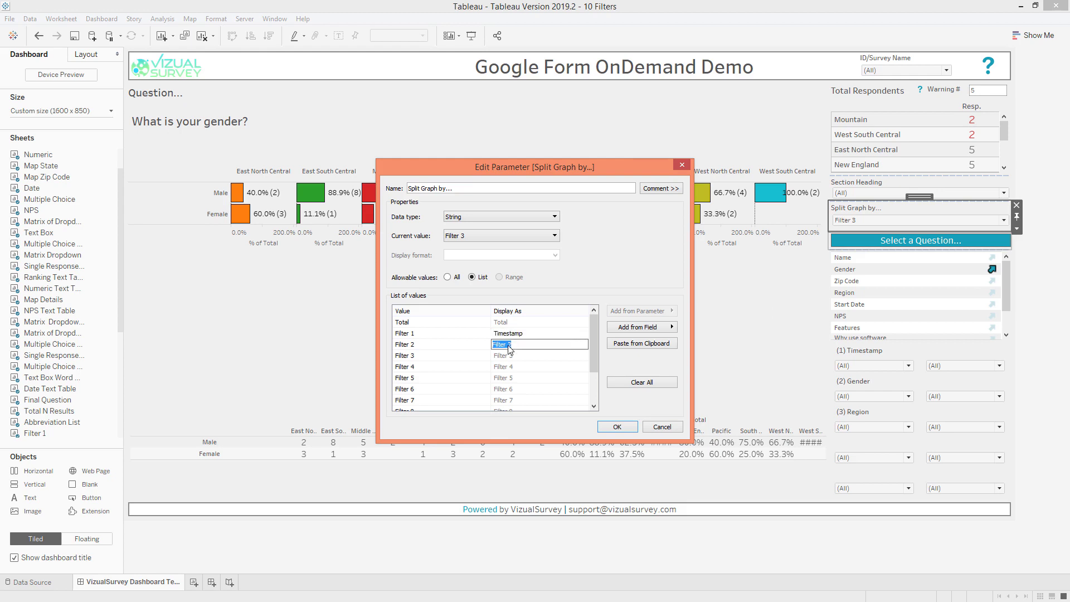
text(Gender)
click(509, 357)
text(Regio)
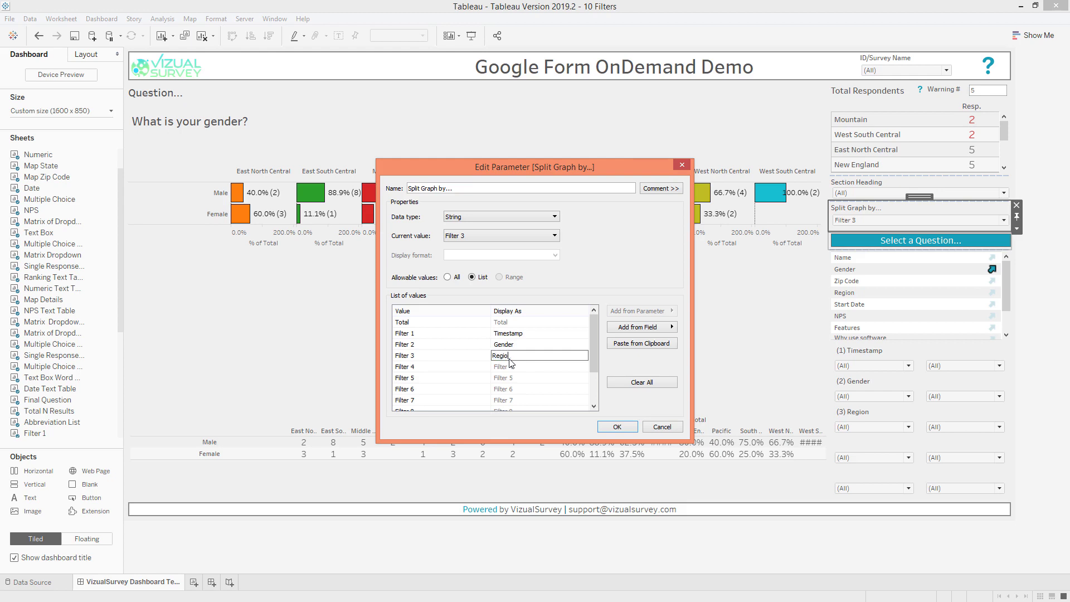
text(n)
Delete Filter 4 through Filter 10 from the Split Graph by parameter's value list, apply the edit, and split the graph by Total
click(518, 389)
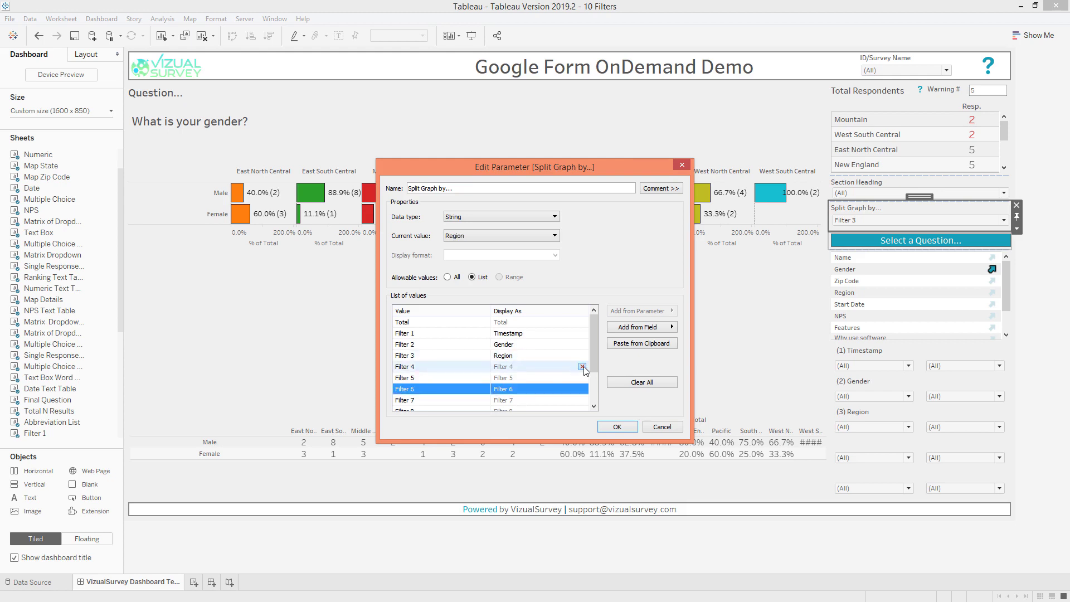
click(583, 366)
click(582, 366)
click(583, 366)
click(582, 367)
click(587, 366)
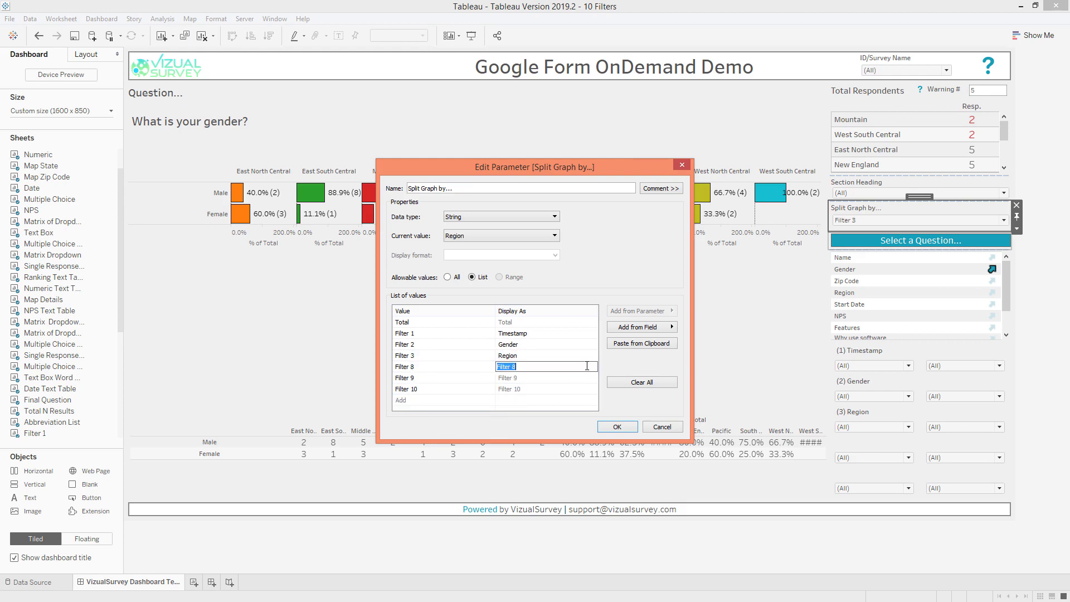
click(590, 367)
click(590, 367)
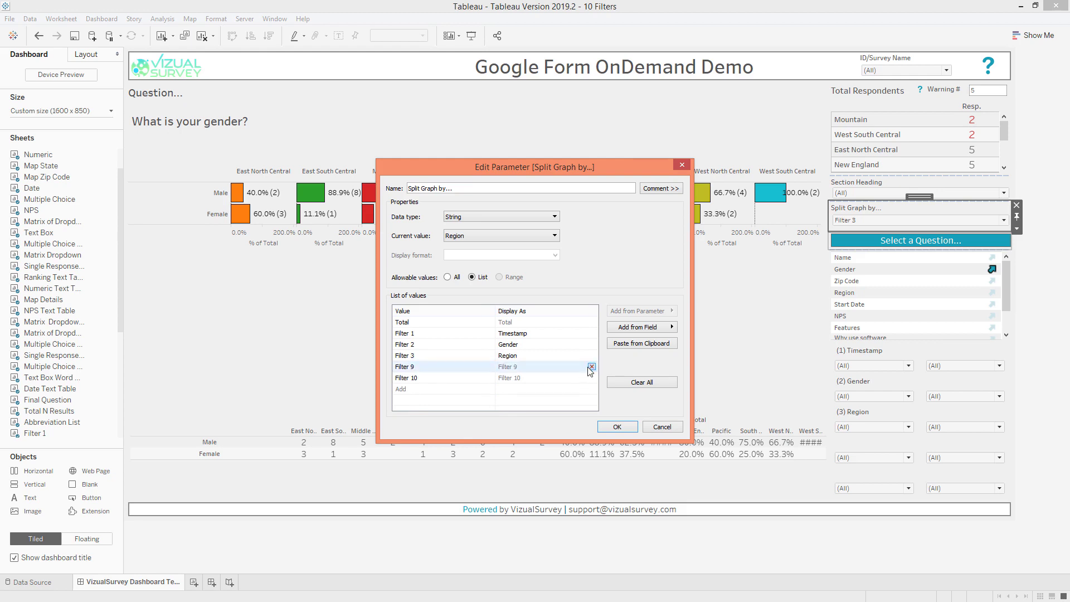
click(590, 367)
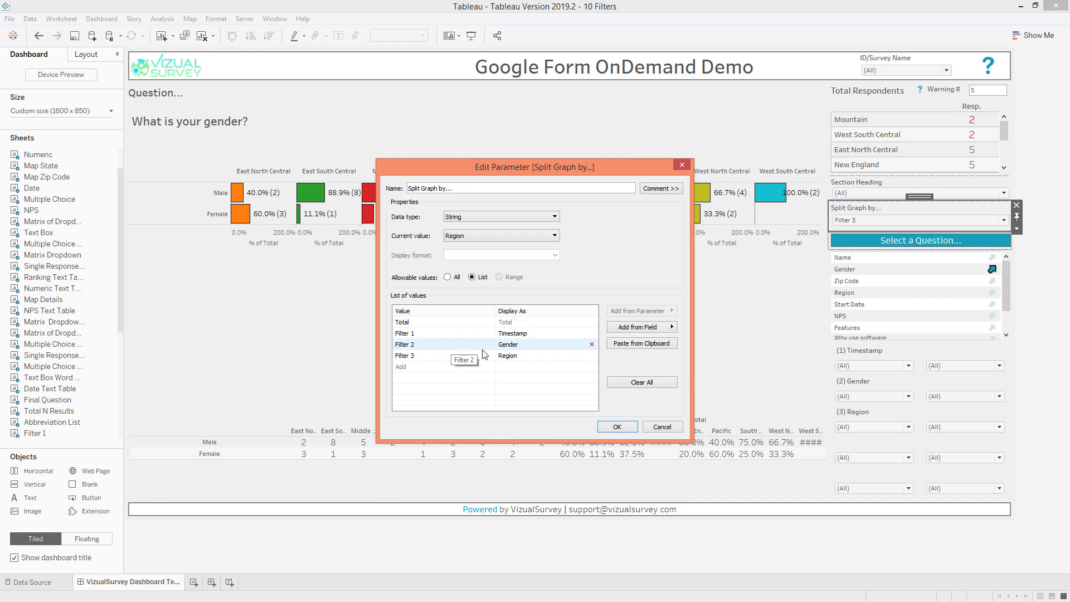
click(617, 426)
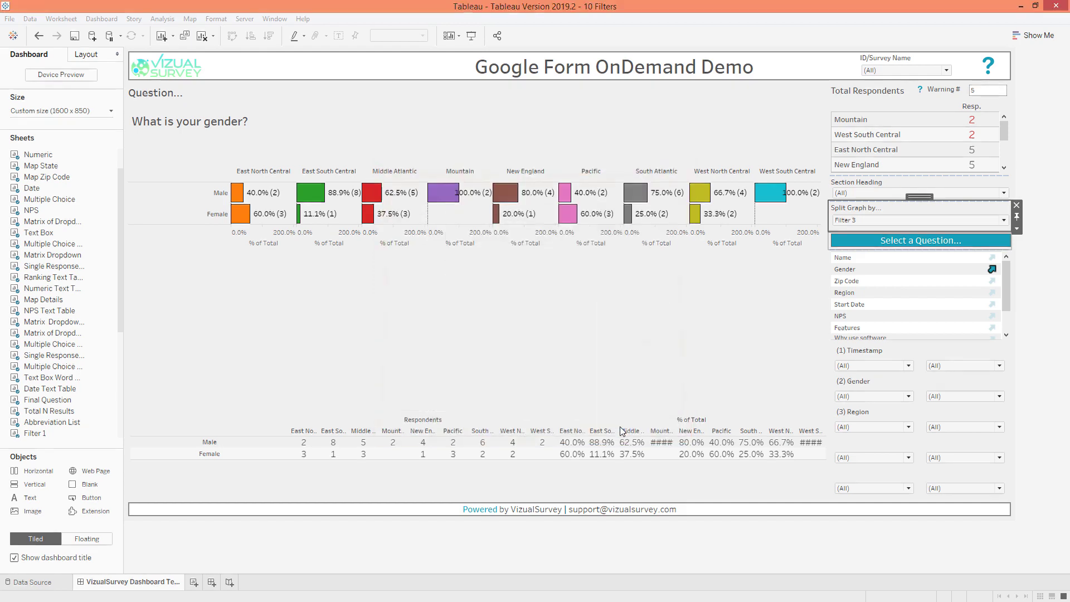
click(873, 221)
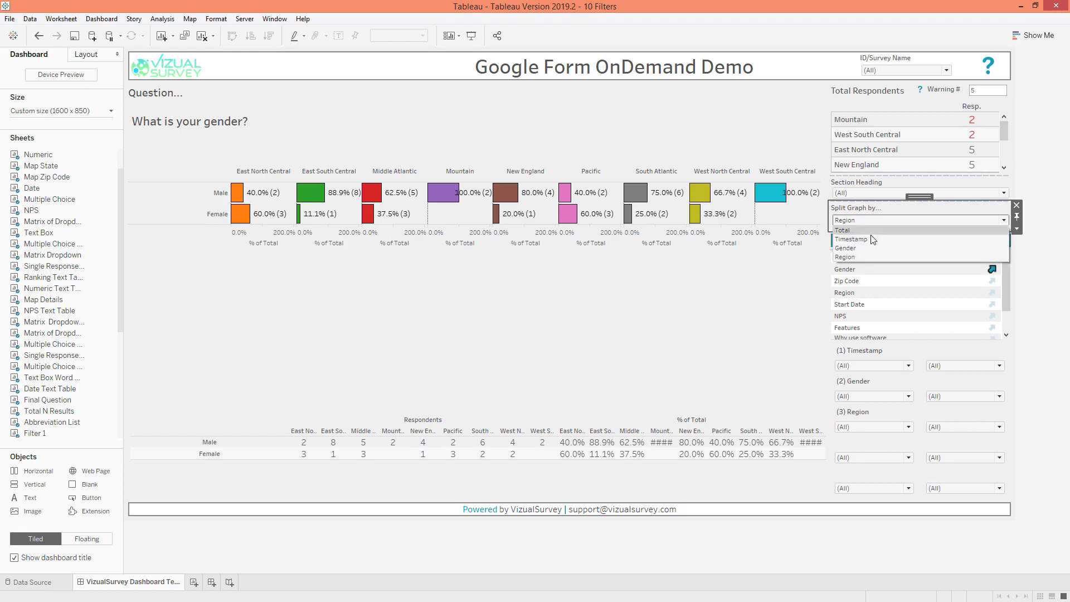
click(870, 232)
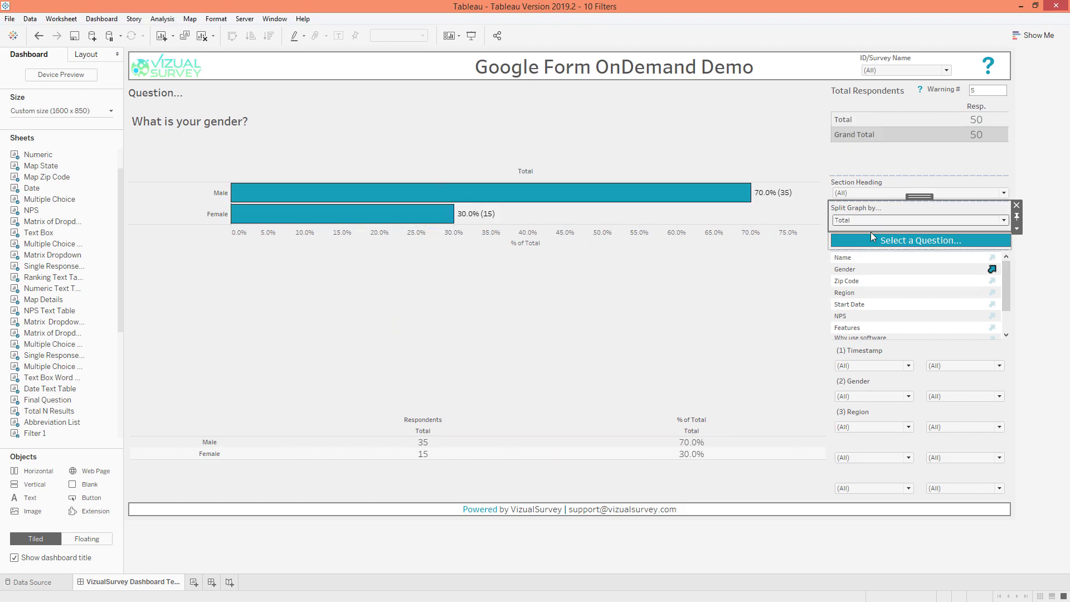
Examine the image object settings of the logo in the dashboard header
click(203, 65)
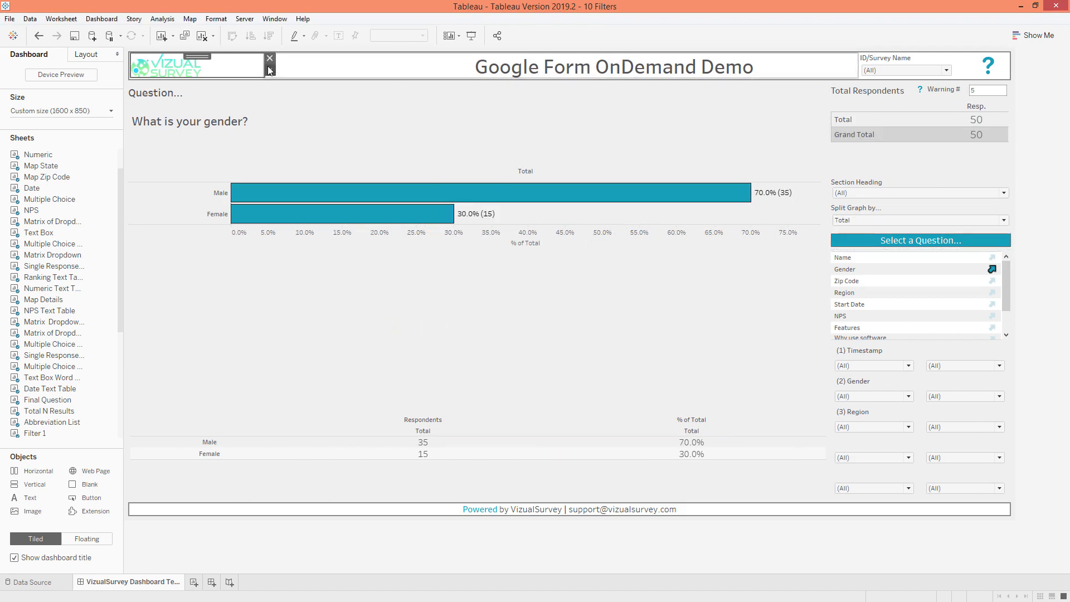
click(269, 69)
click(301, 83)
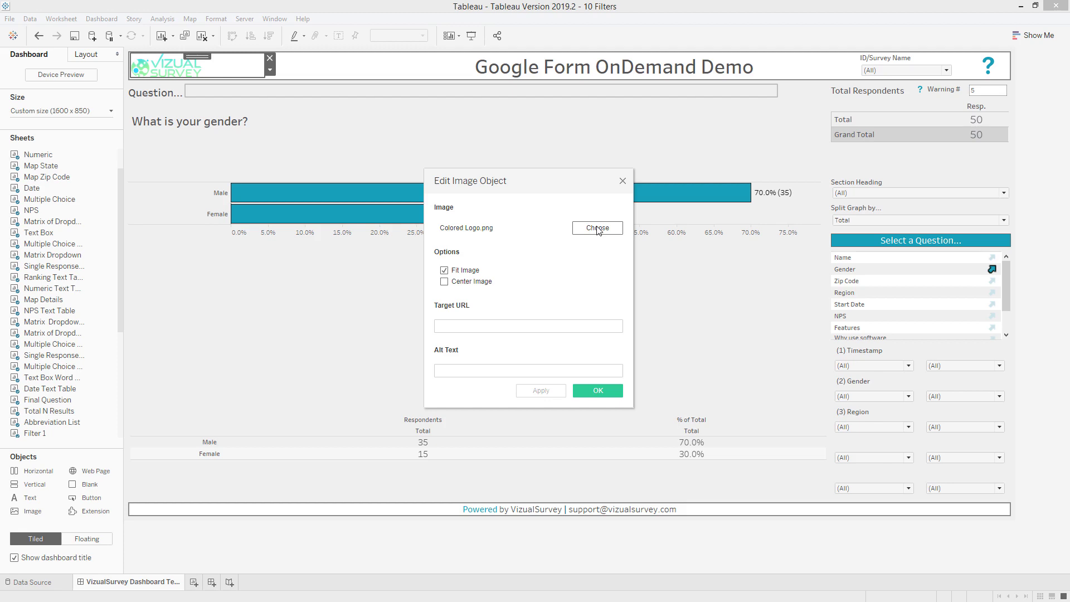
click(622, 180)
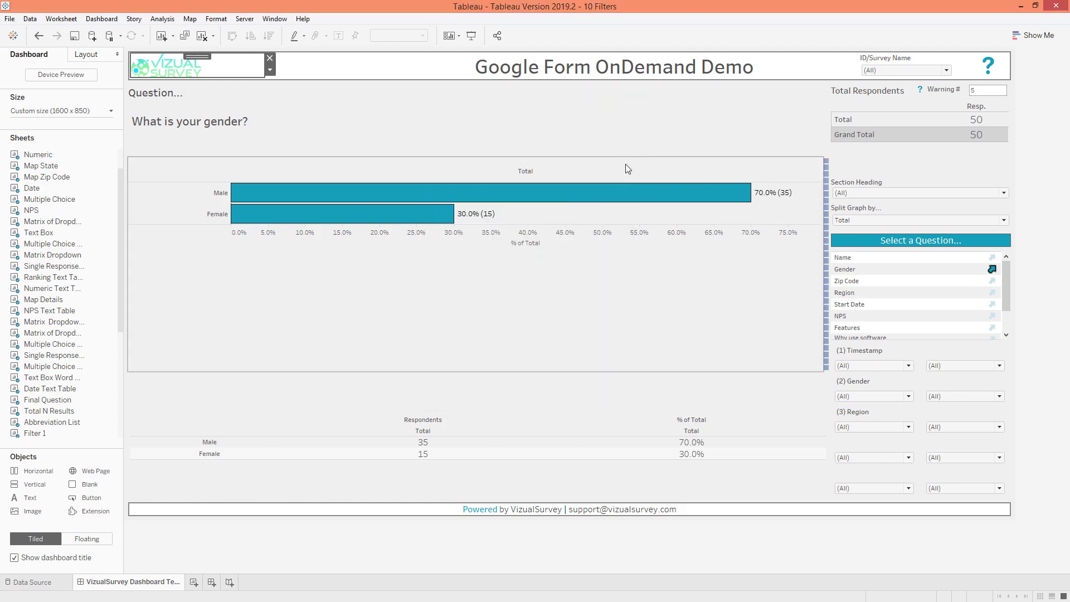
click(1032, 178)
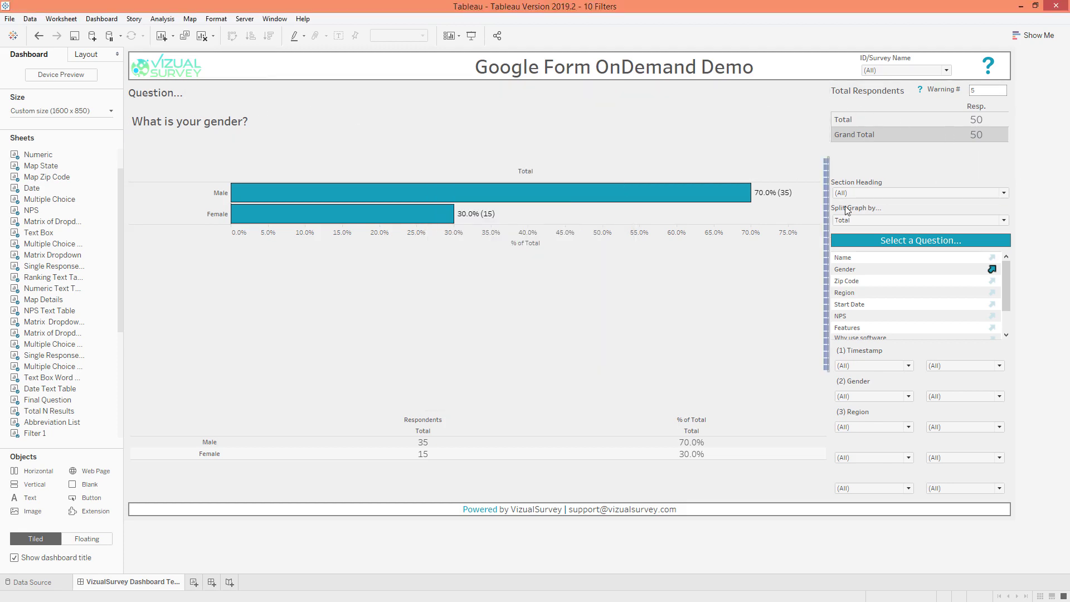
Examine the text alignment options and the layout and background settings of the Select a Question heading
click(870, 236)
right_click(869, 237)
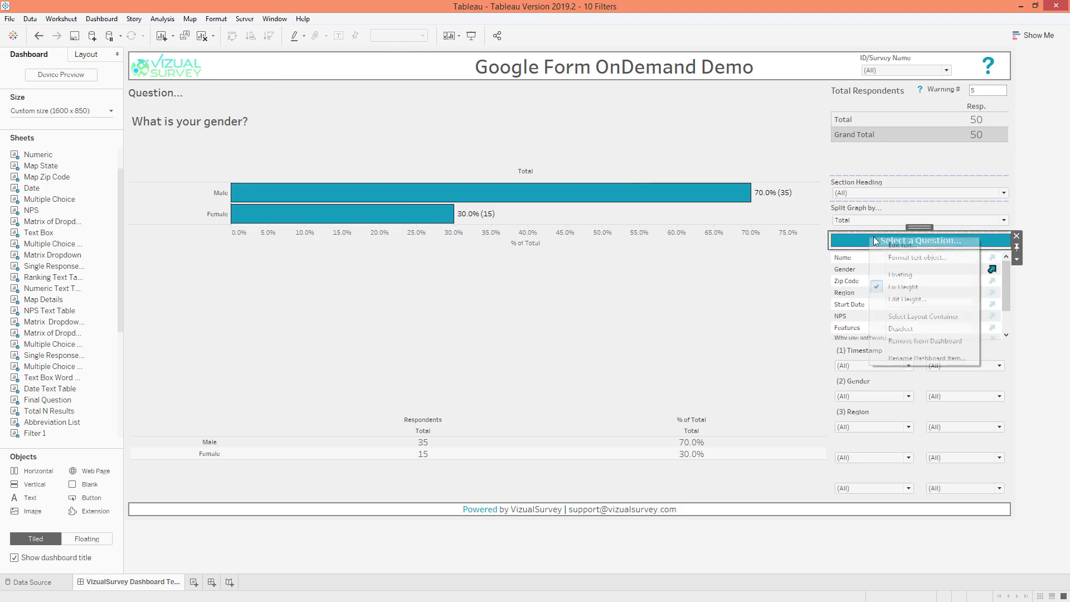
click(931, 258)
click(66, 91)
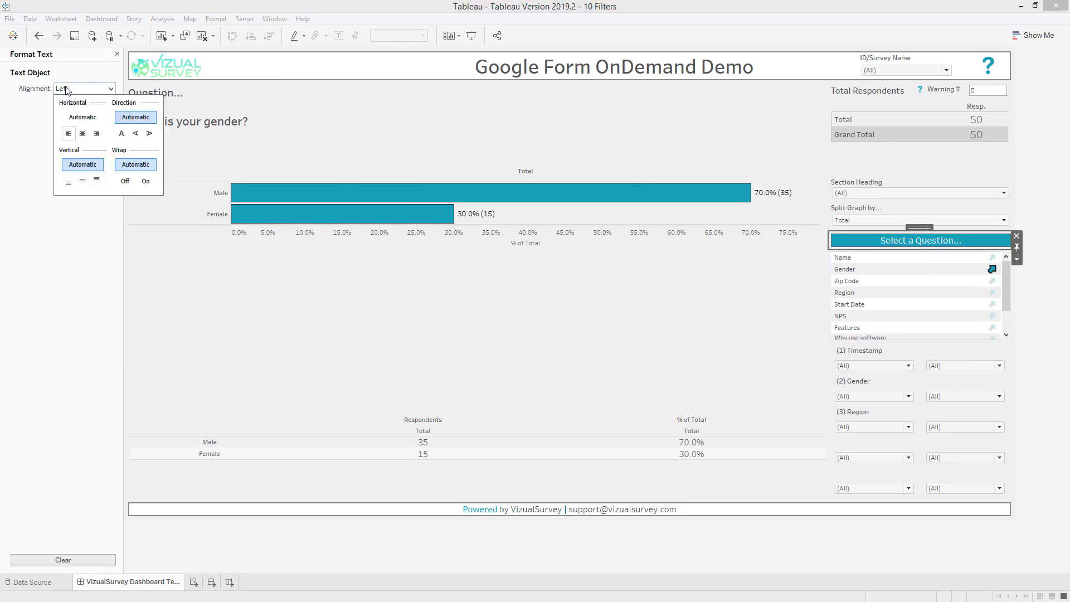
click(1016, 259)
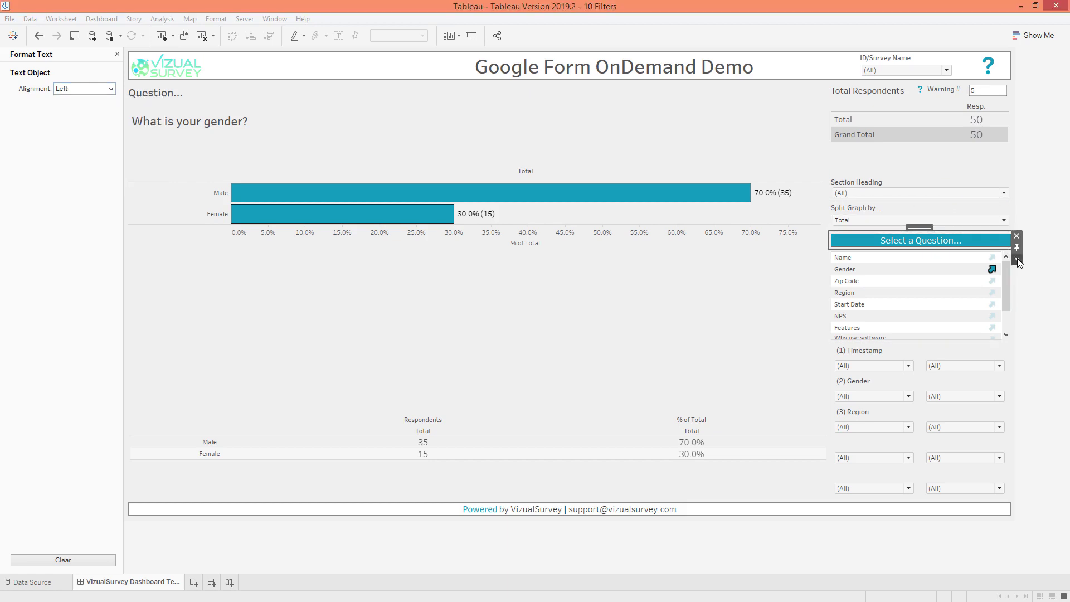
click(117, 54)
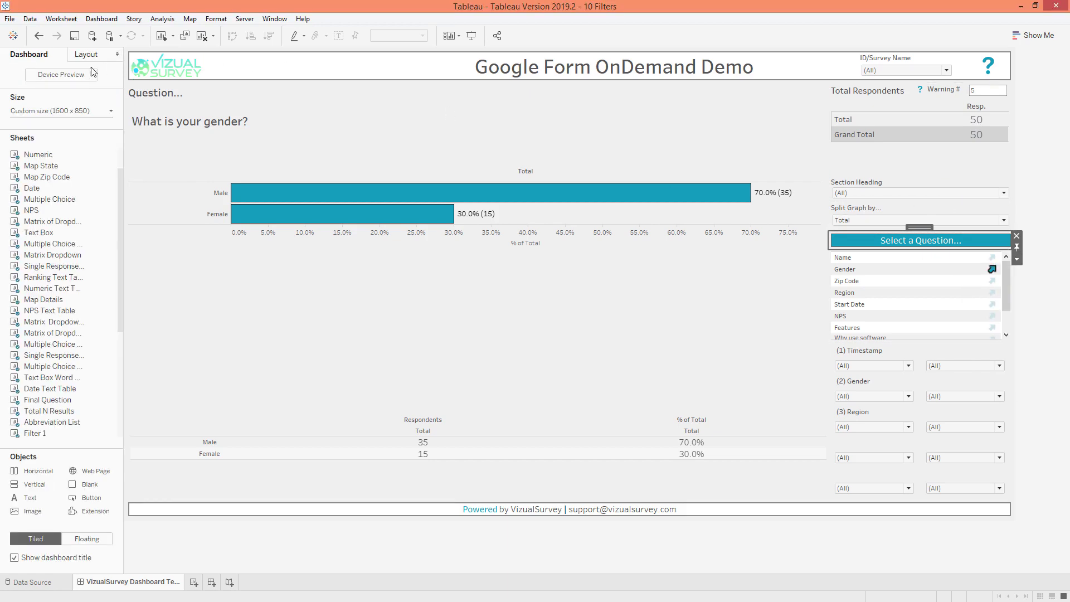
click(87, 54)
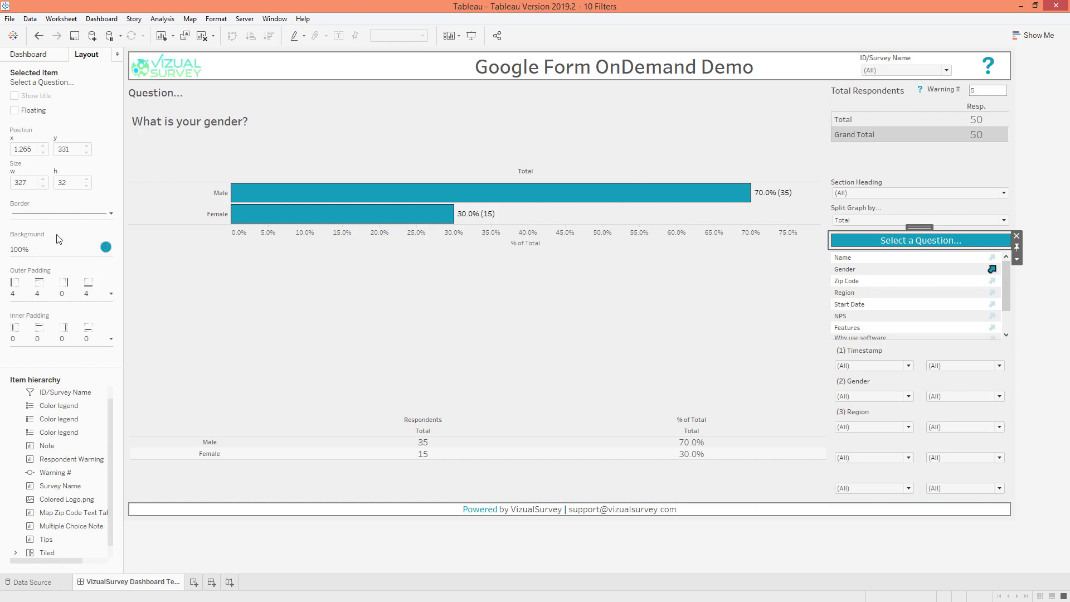
click(37, 53)
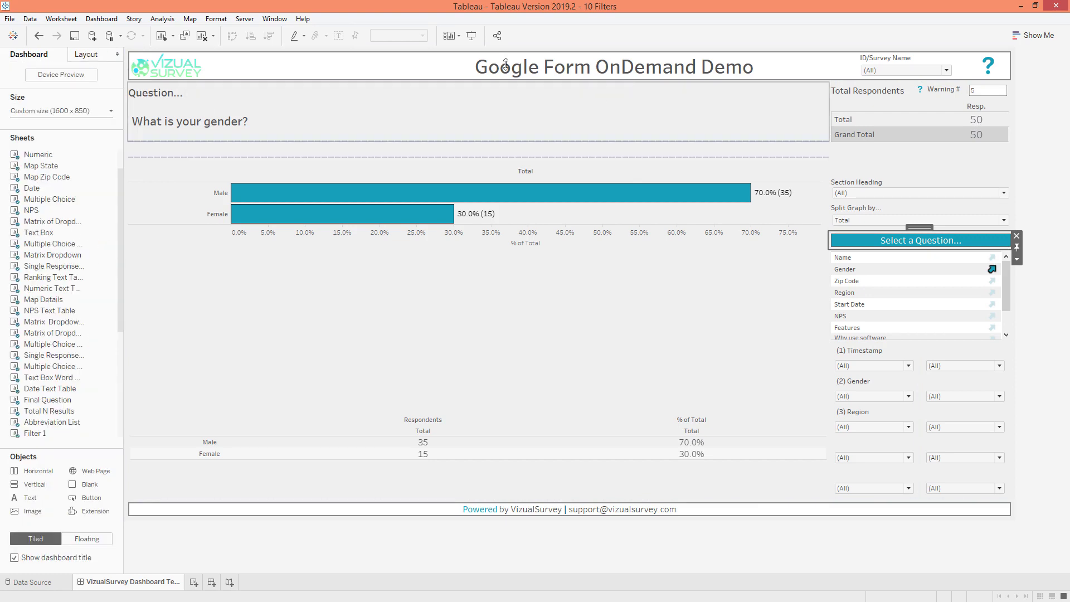
Open the dashboard formatting settings and examine the default dashboard shading options
click(102, 20)
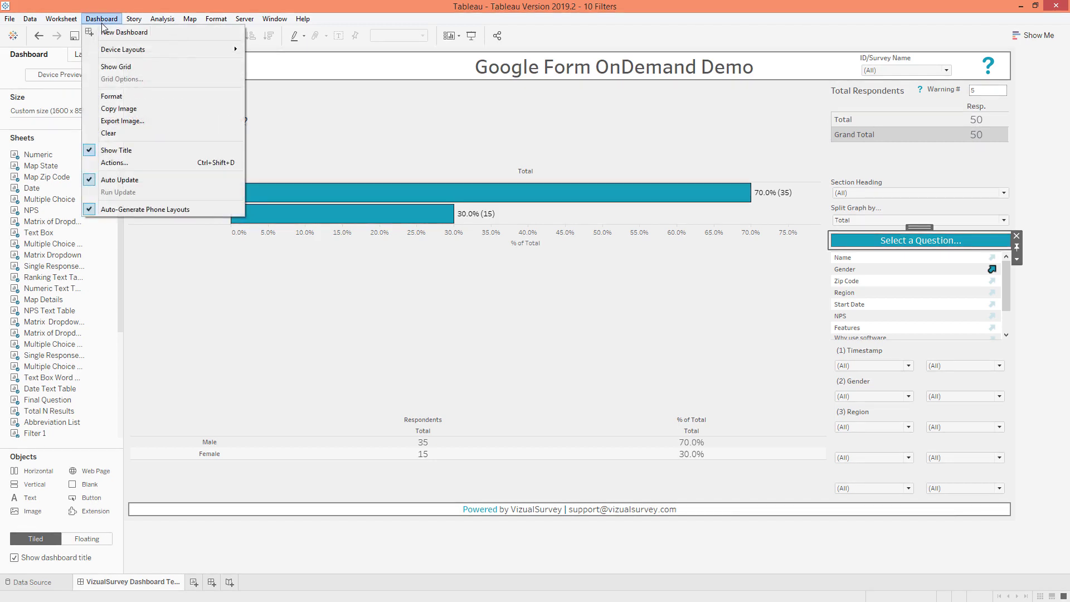
click(114, 97)
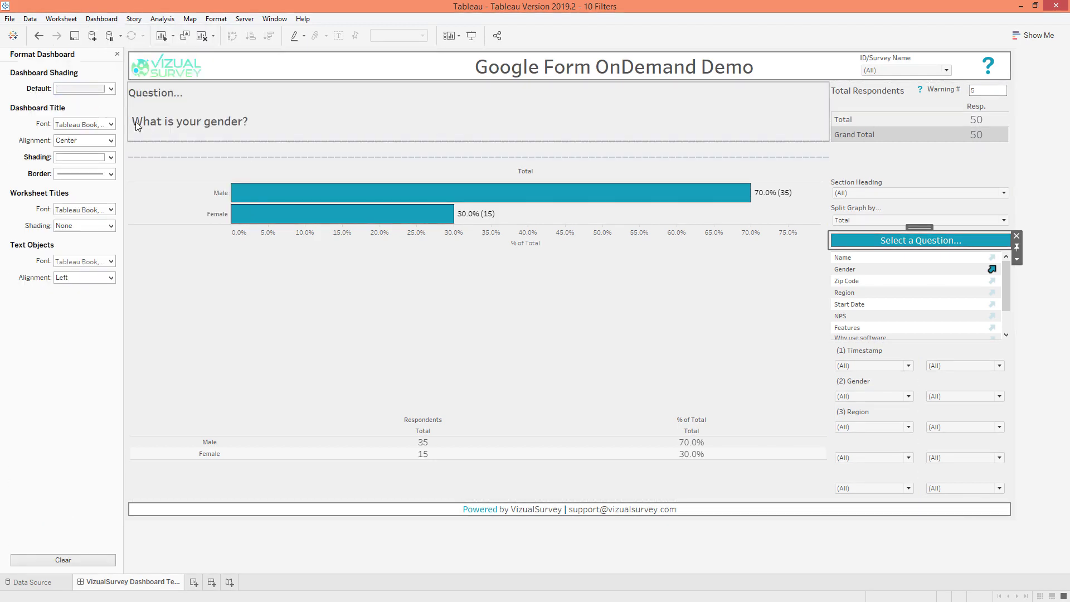
click(101, 90)
click(43, 109)
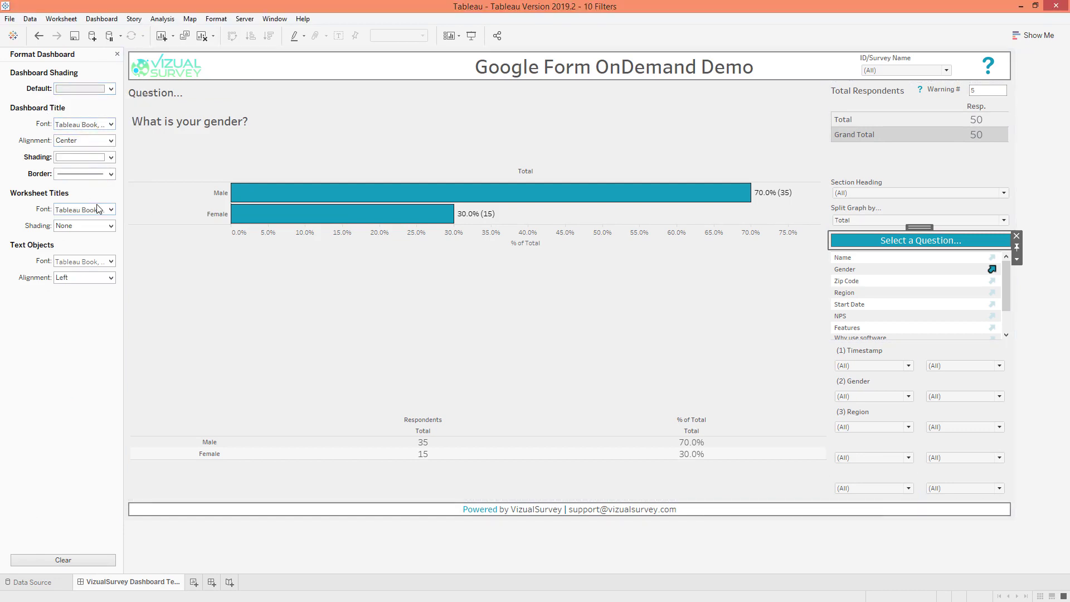
Examine the font, colour and alignment settings of the footer's Powered by VizualSurvey text
click(662, 512)
double_click(662, 513)
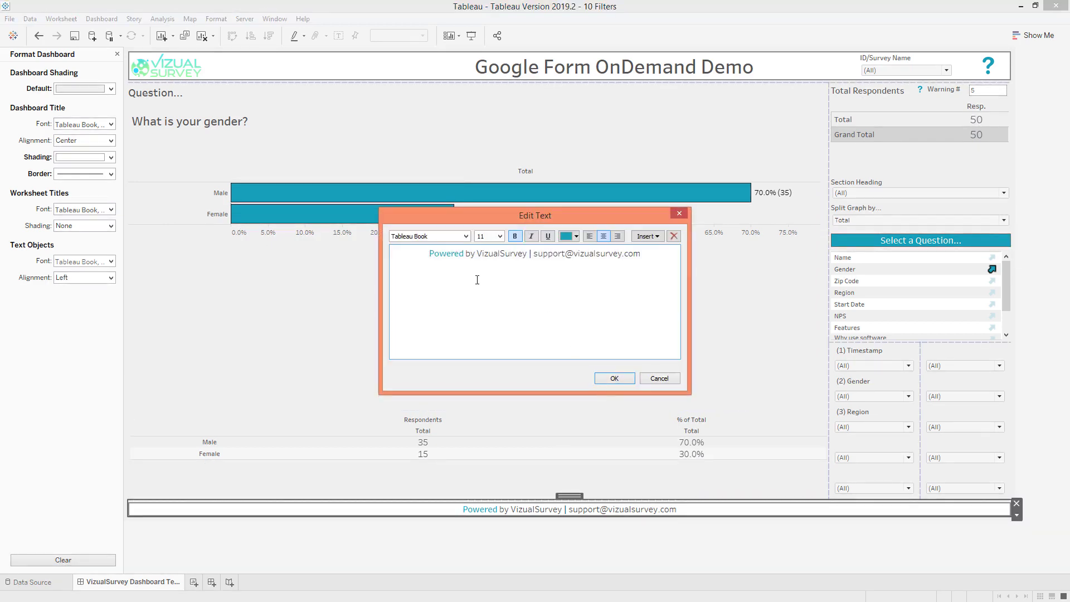
drag(420, 256, 619, 276)
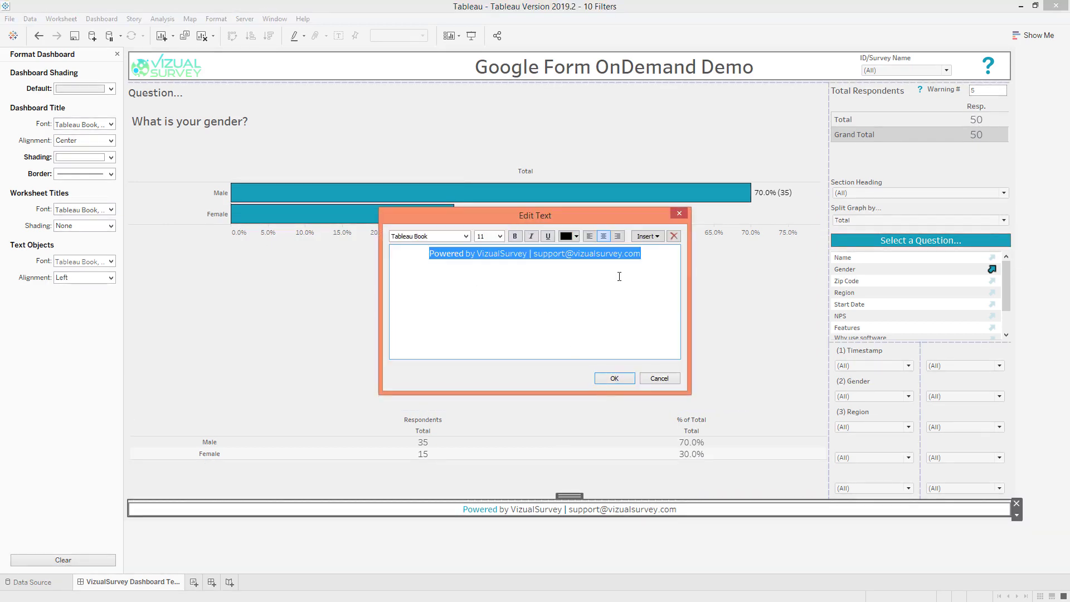
click(654, 378)
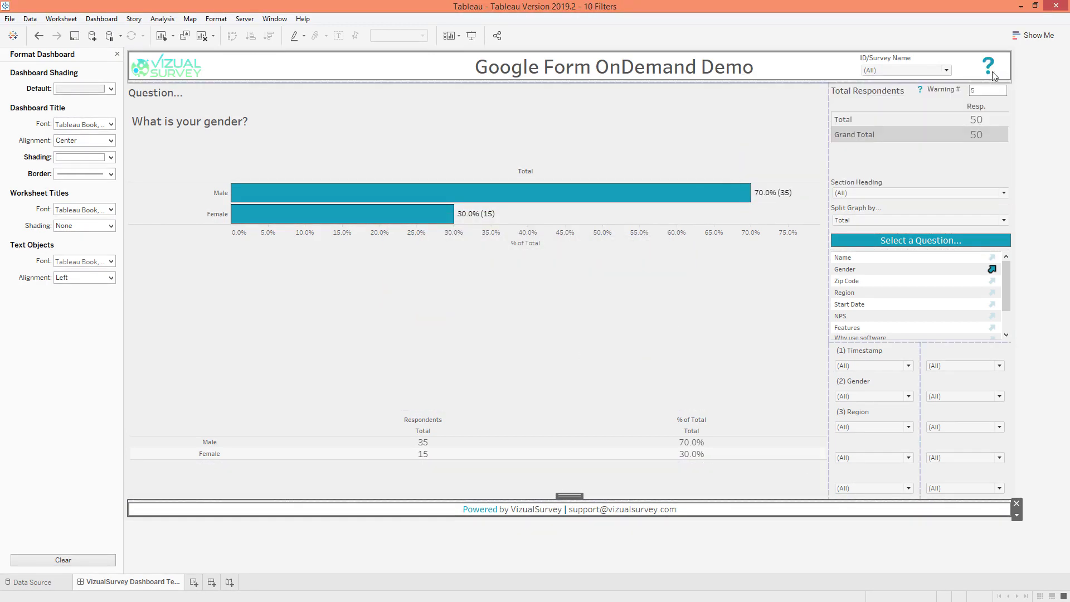
Go to the Tips sheet behind the header's question mark and examine its tooltip text
mouse_move(985, 68)
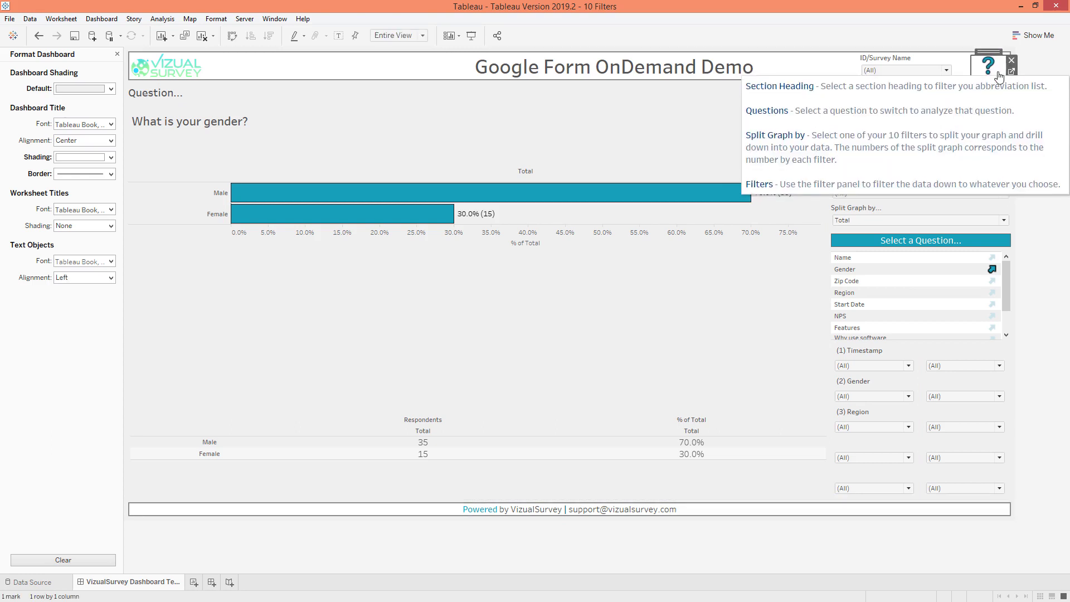
click(1002, 69)
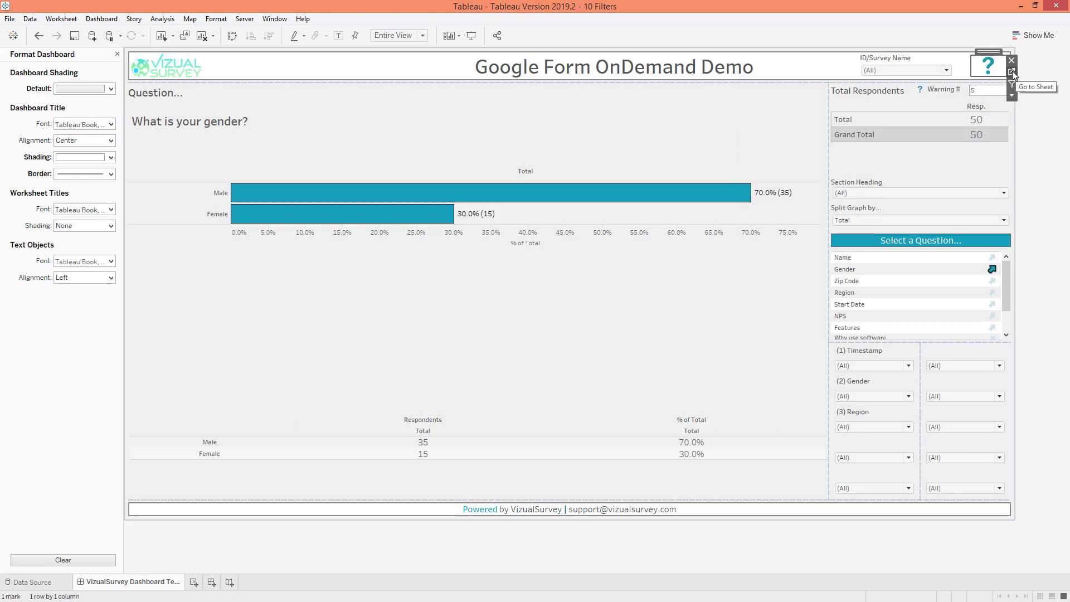
click(1012, 71)
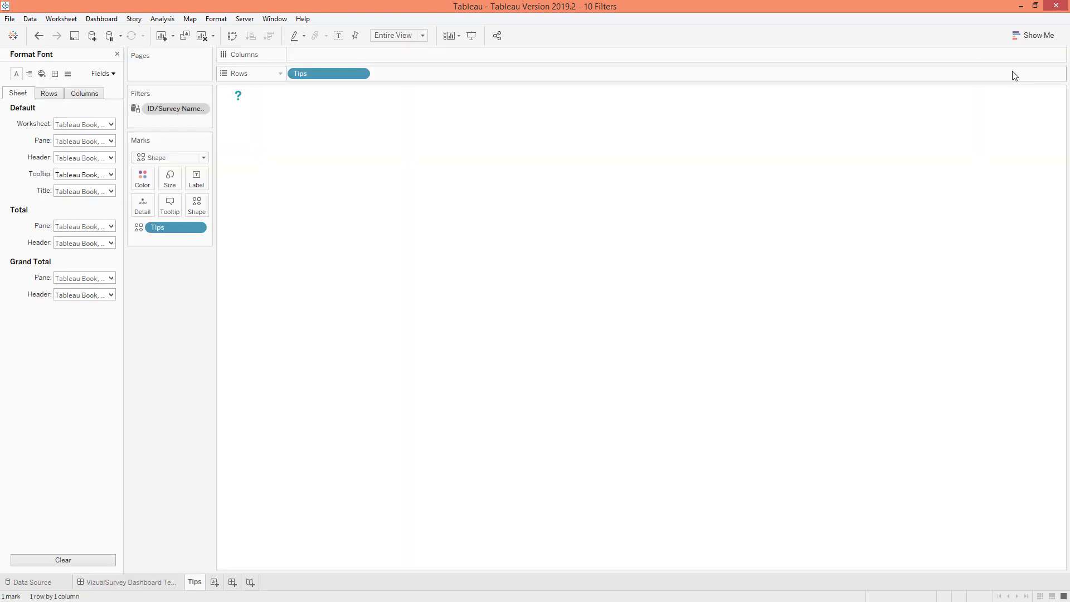
mouse_move(240, 99)
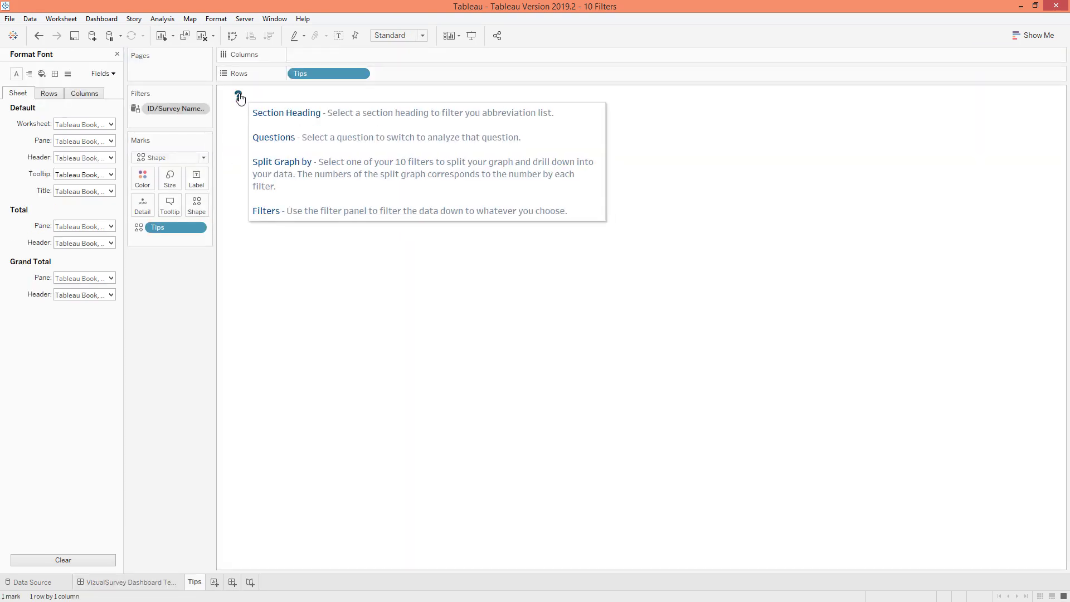
click(175, 211)
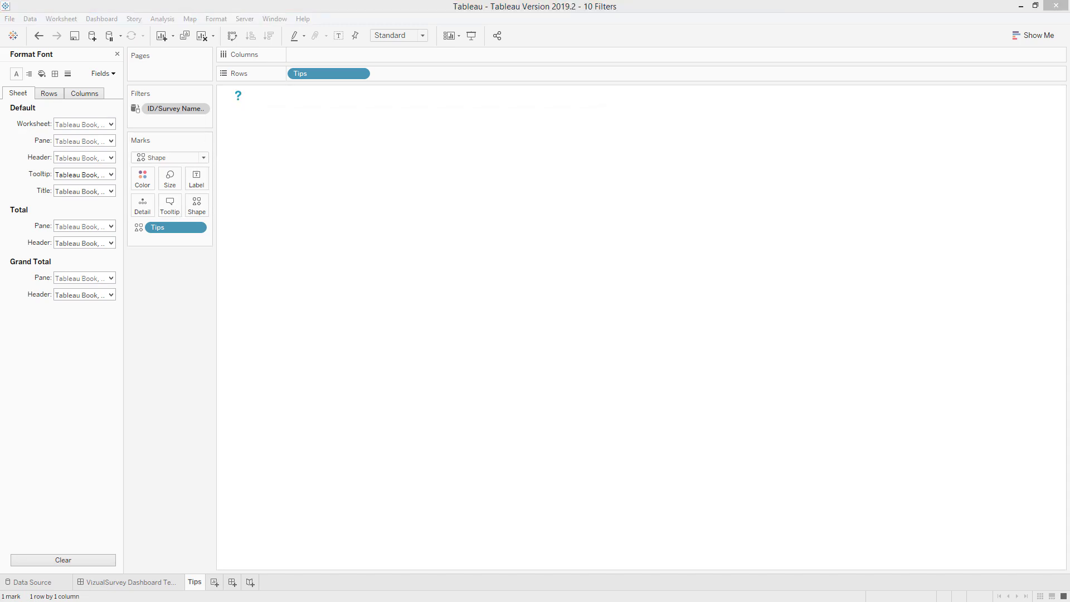
drag(824, 287, 468, 217)
click(485, 285)
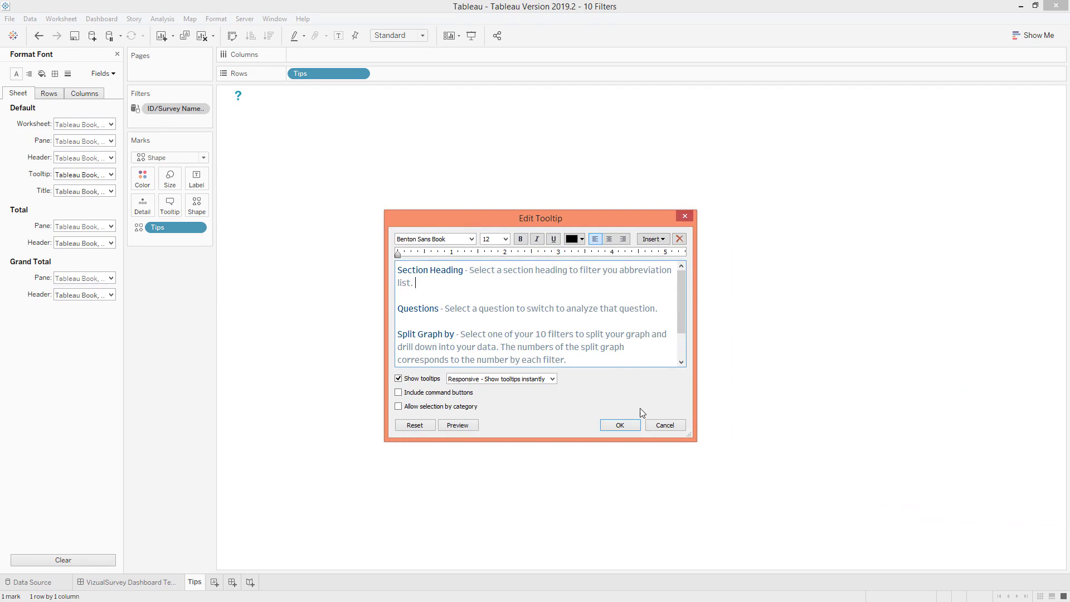
click(653, 427)
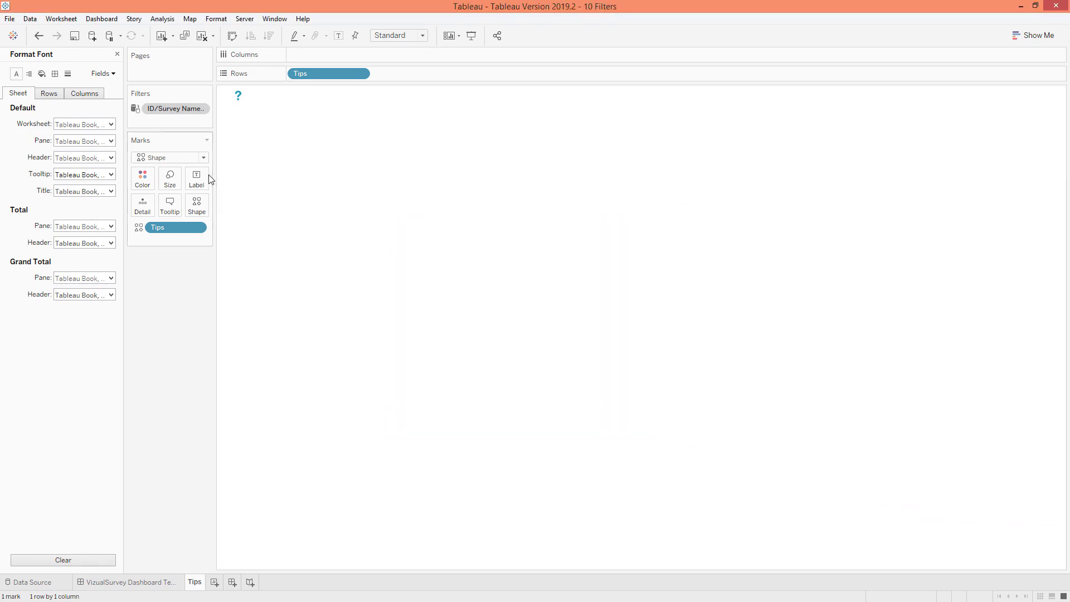
Examine the shape palettes available for the Tips mark and return to the dashboard
click(142, 178)
click(196, 203)
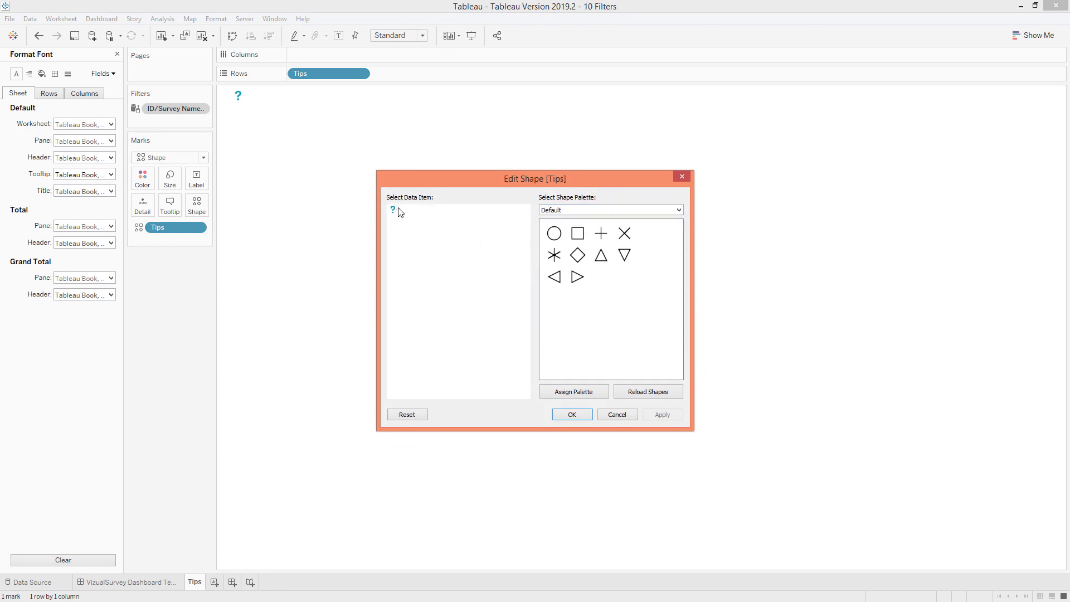
click(585, 209)
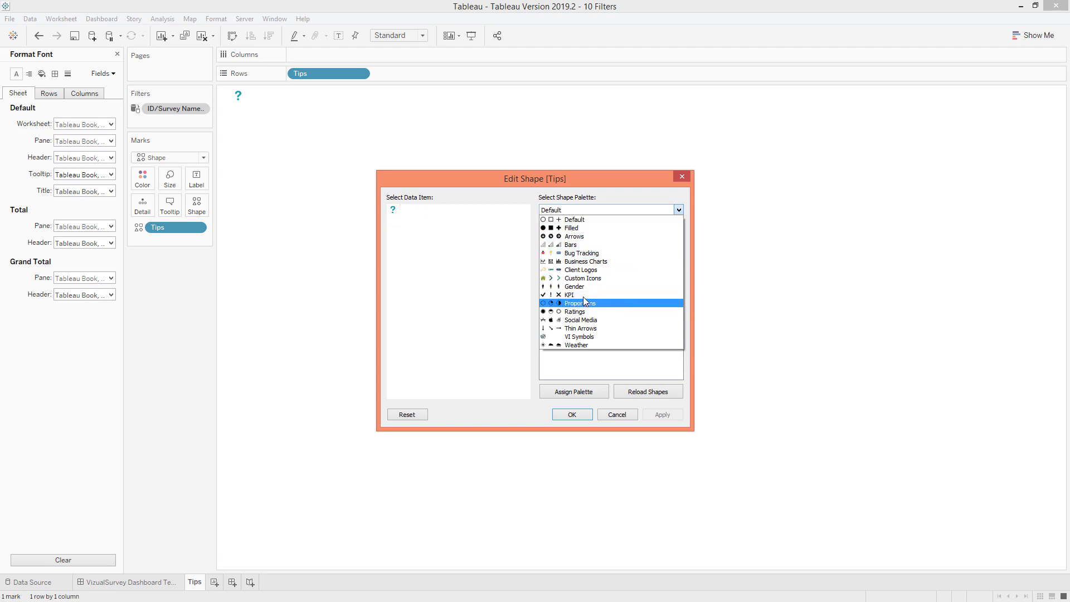
click(604, 219)
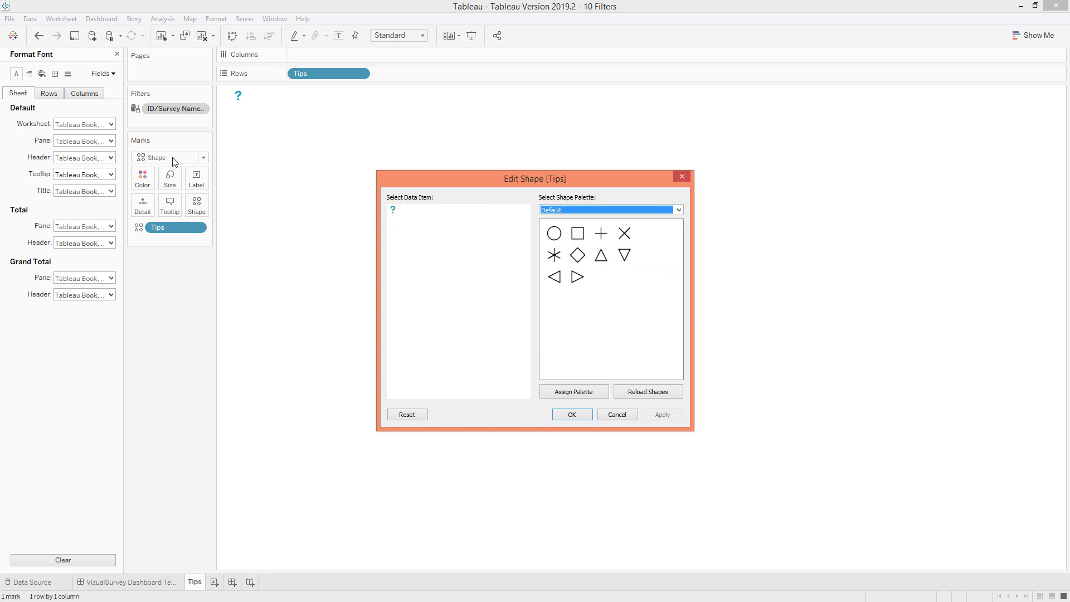
click(148, 180)
click(660, 211)
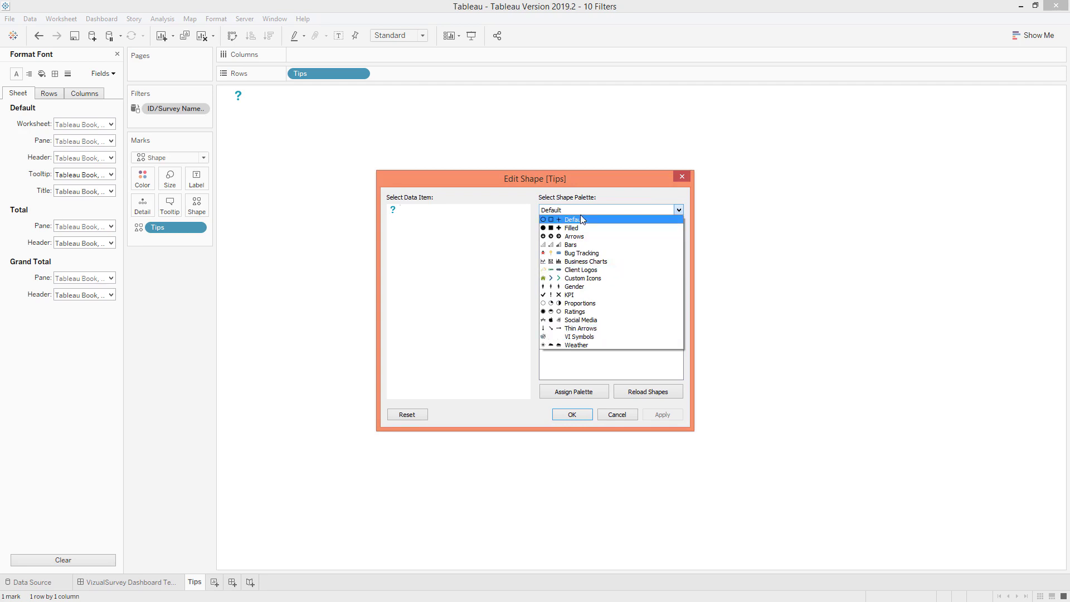
click(684, 176)
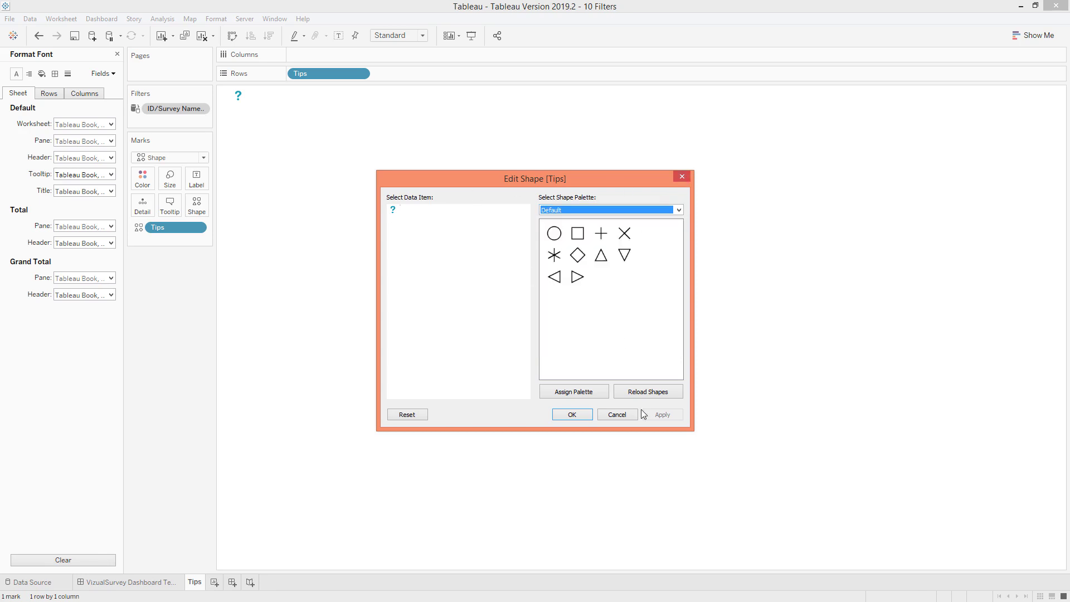
click(623, 416)
click(148, 580)
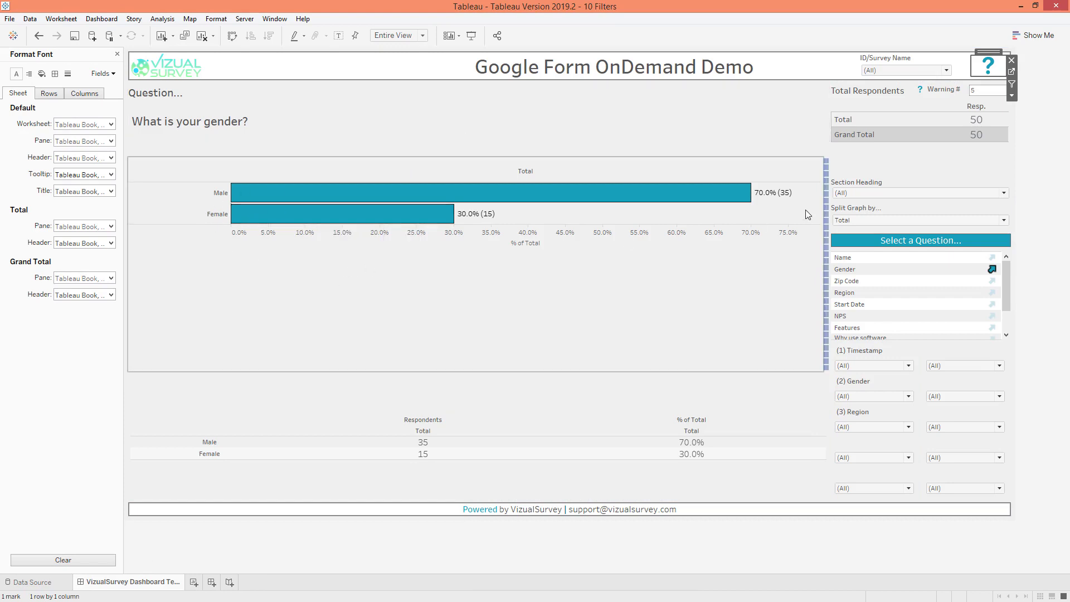
Go to the Single Response sheet, examine the Total bar's colour and palette options, and return to the dashboard
click(810, 176)
click(810, 177)
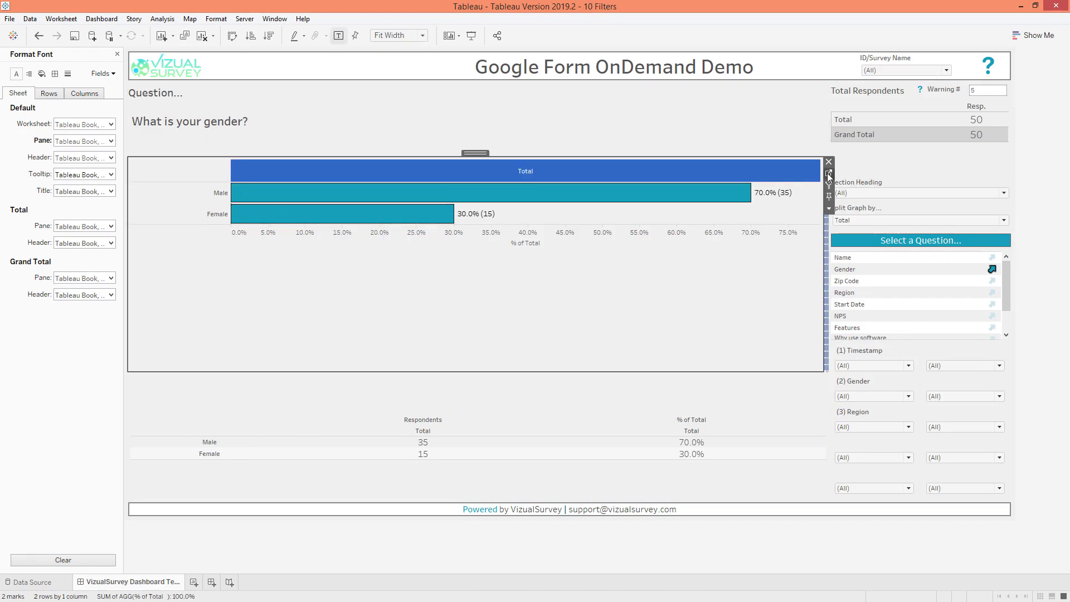
click(828, 176)
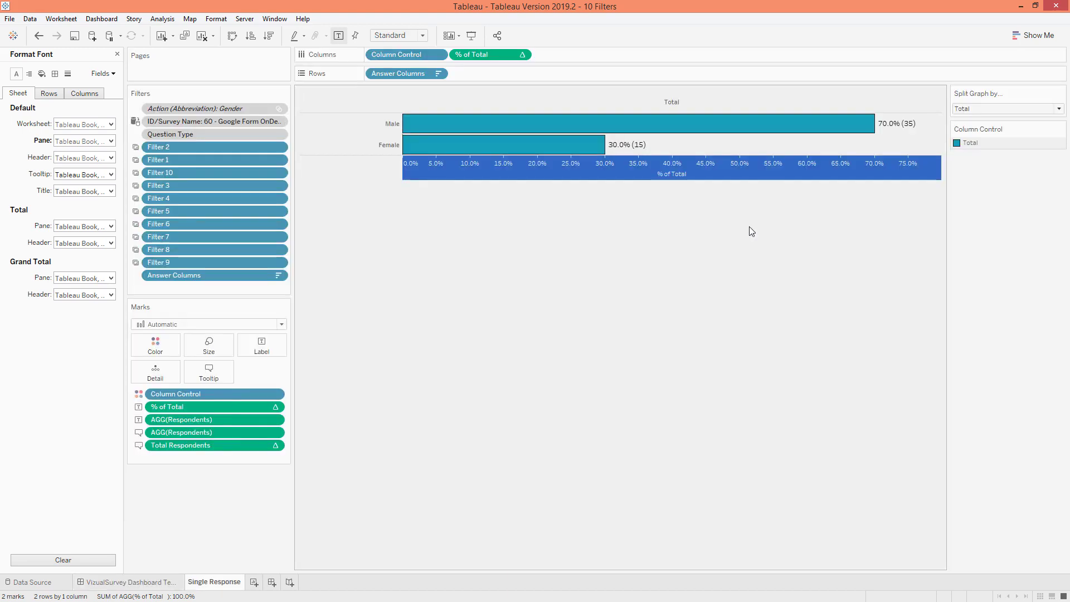
click(155, 343)
click(177, 383)
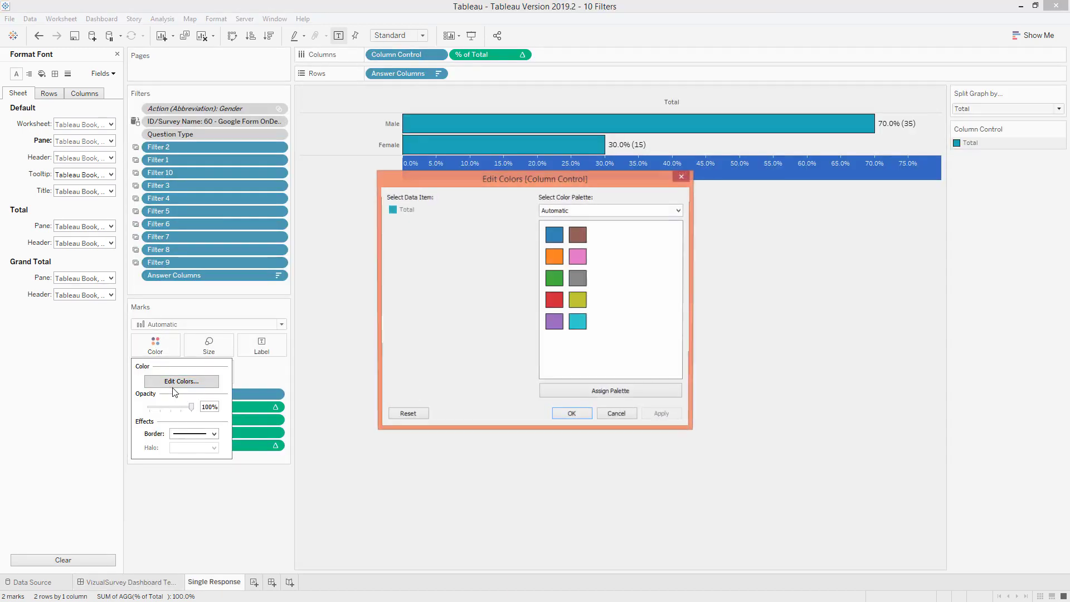
double_click(406, 211)
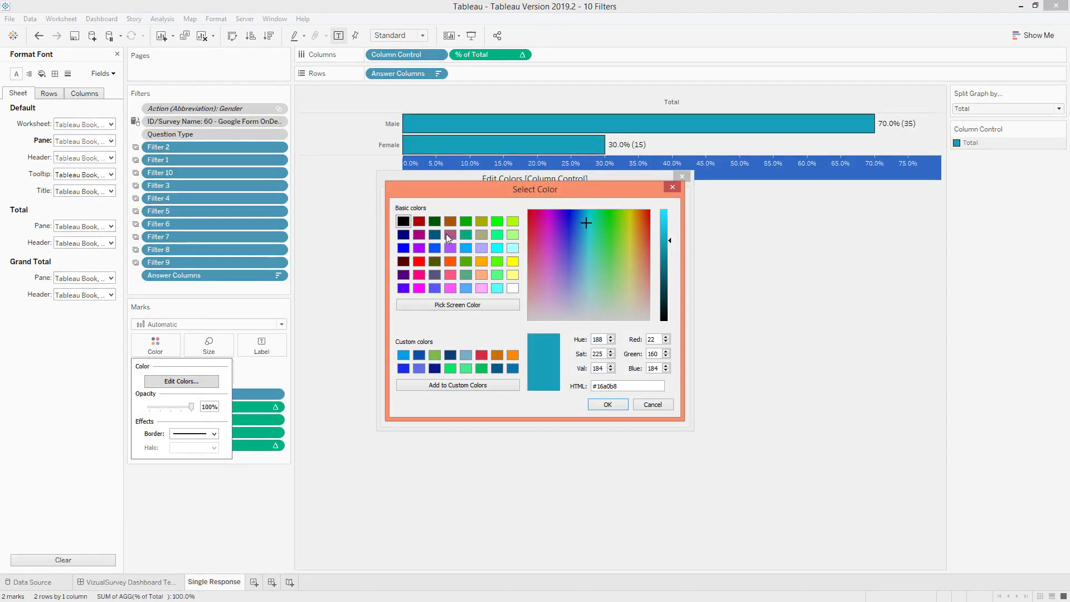
click(641, 408)
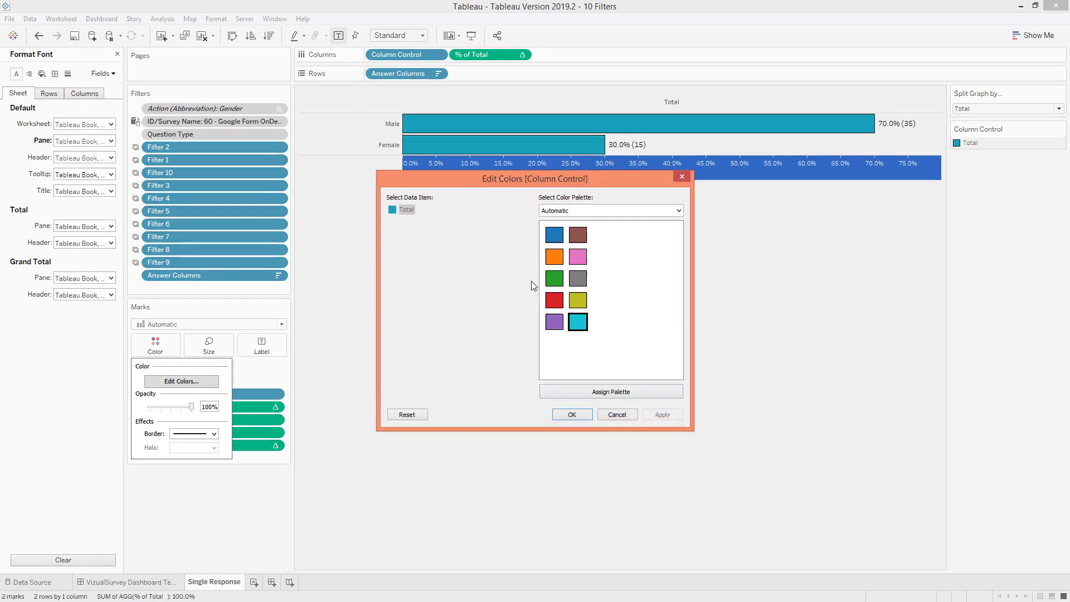
click(582, 214)
click(581, 212)
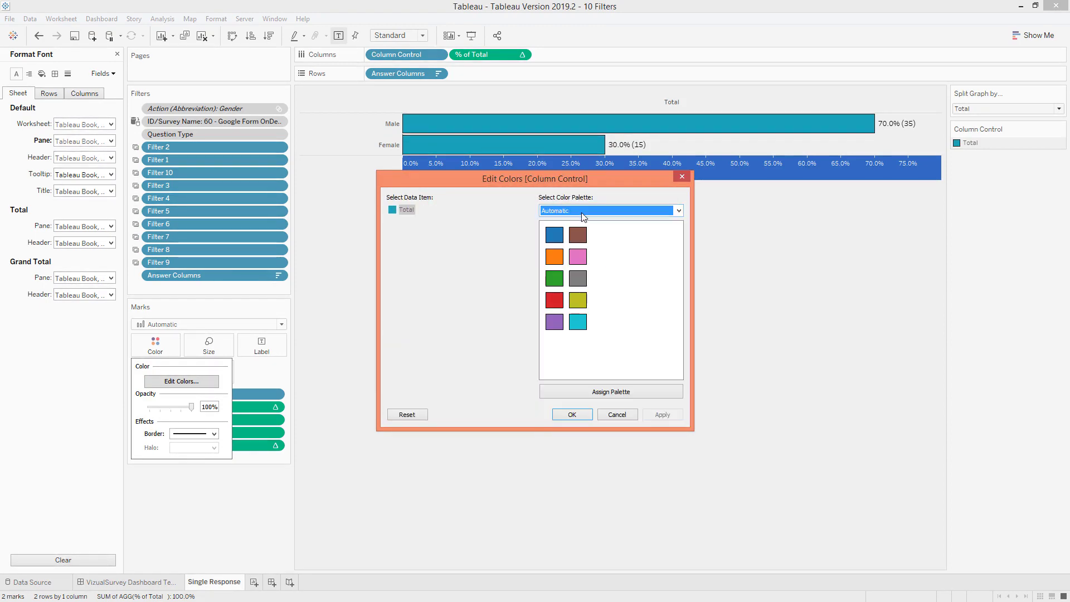
click(627, 415)
click(164, 582)
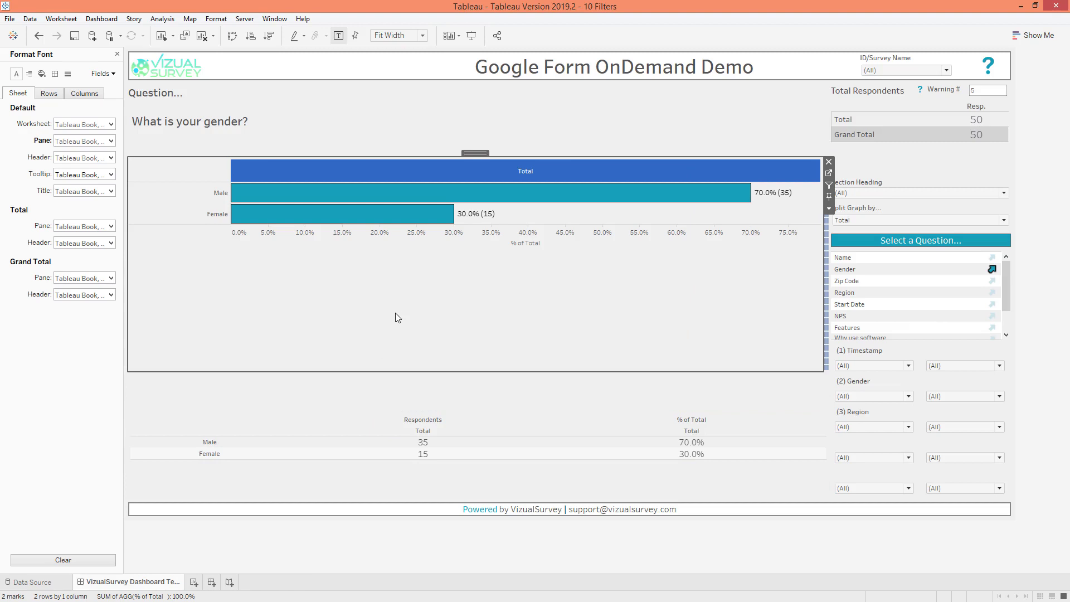
Set the alias of the Male answer in the gender bar chart to M
click(425, 245)
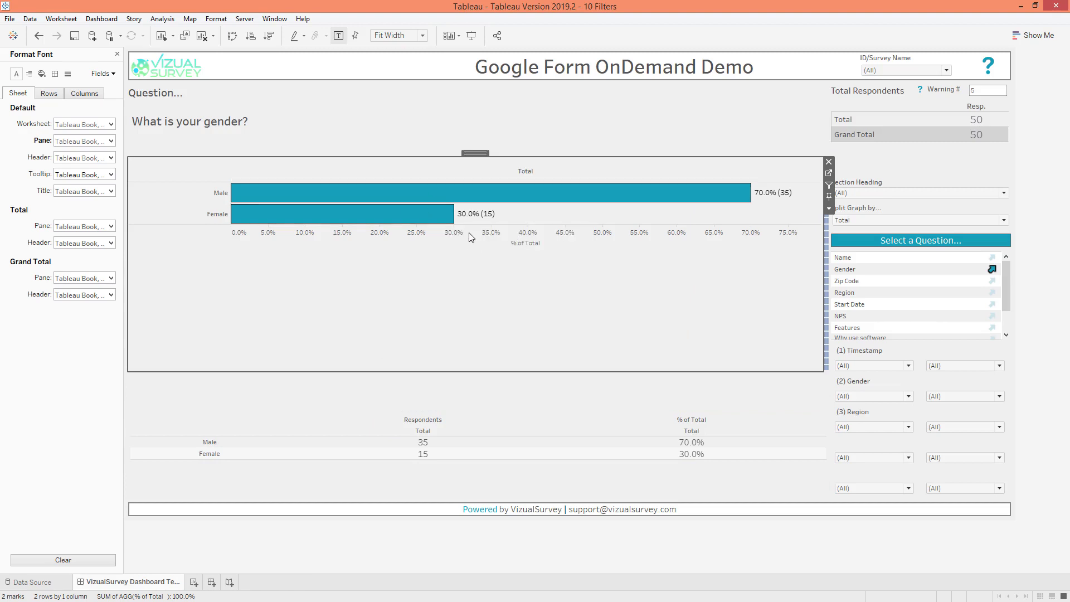
right_click(215, 199)
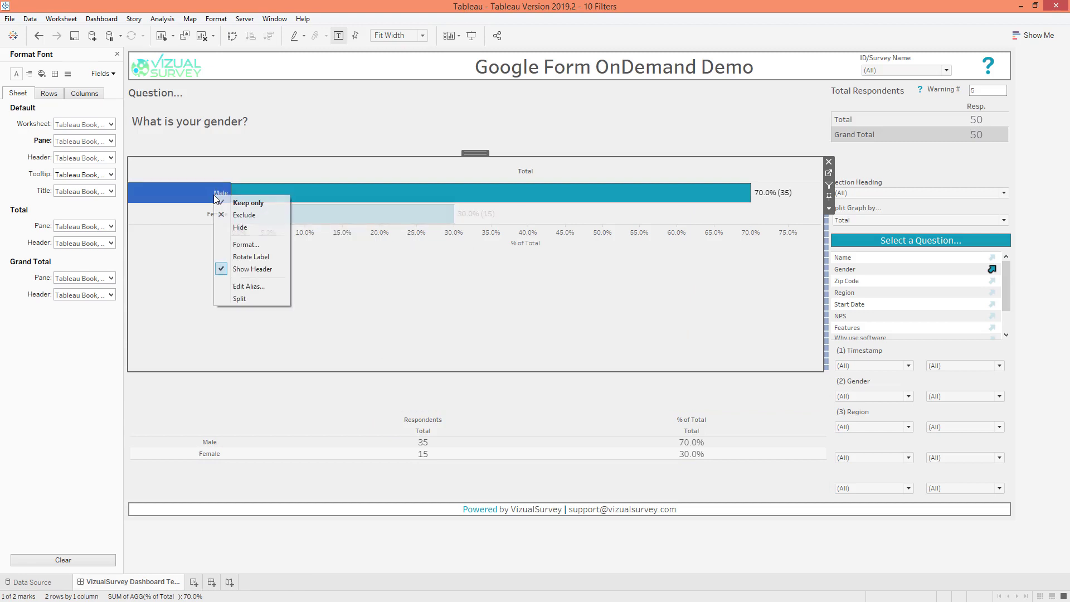
click(245, 286)
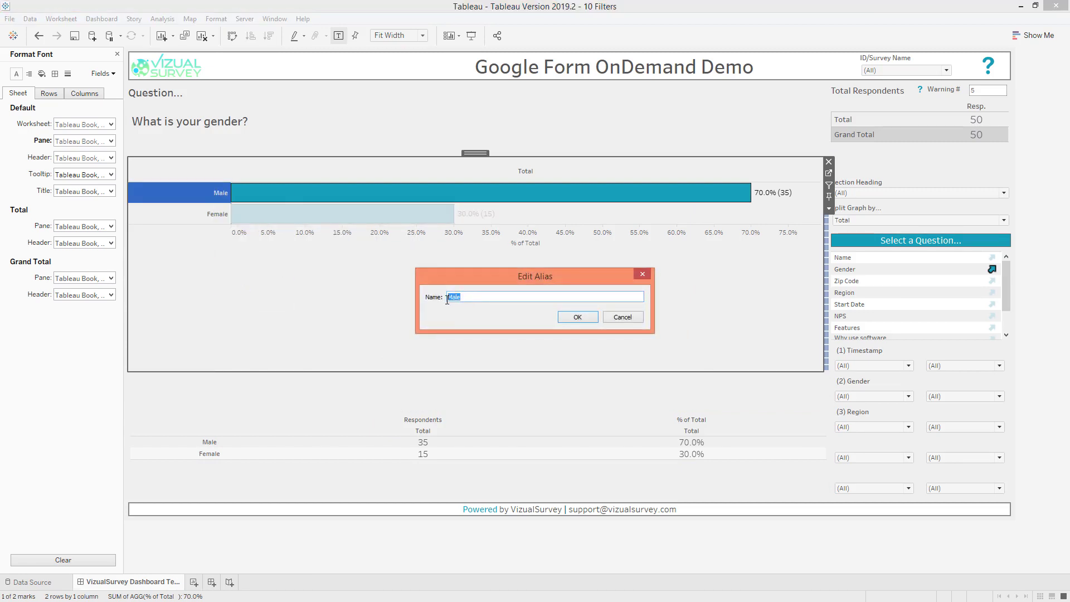
key(BackSpace)
text(Male)
double_click(467, 297)
text(Male)
click(577, 317)
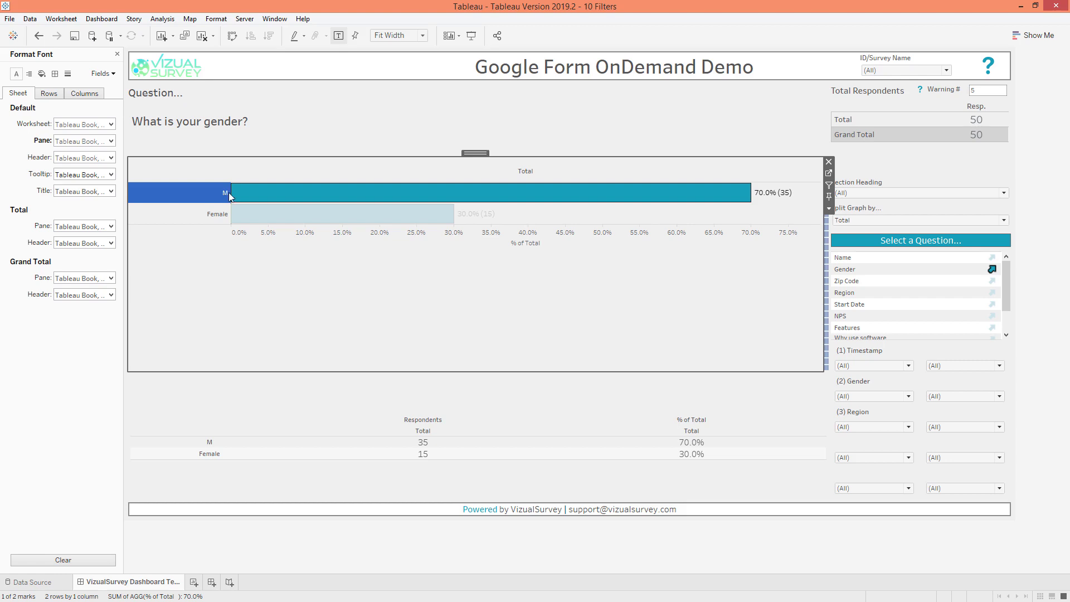
Examine the tooltip text and fields on the Single Response sheet and return to the dashboard
mouse_move(393, 214)
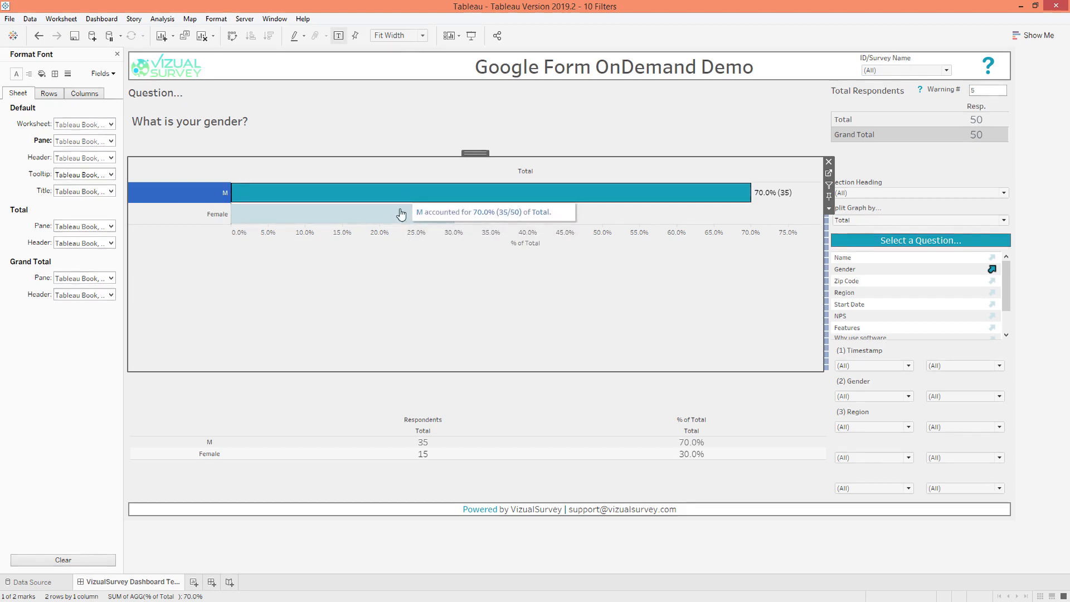
click(828, 174)
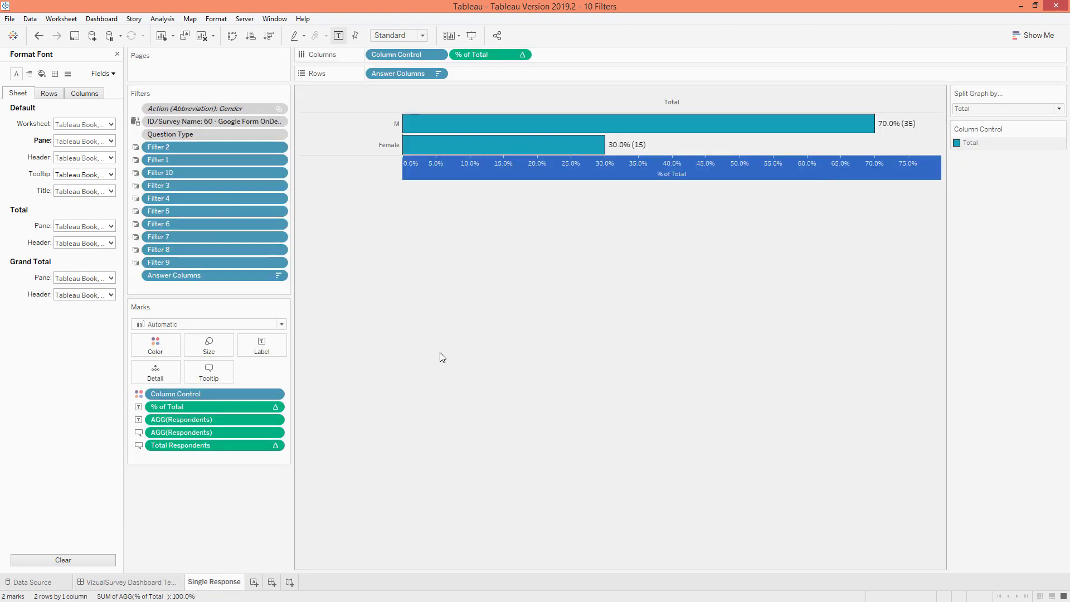
click(213, 379)
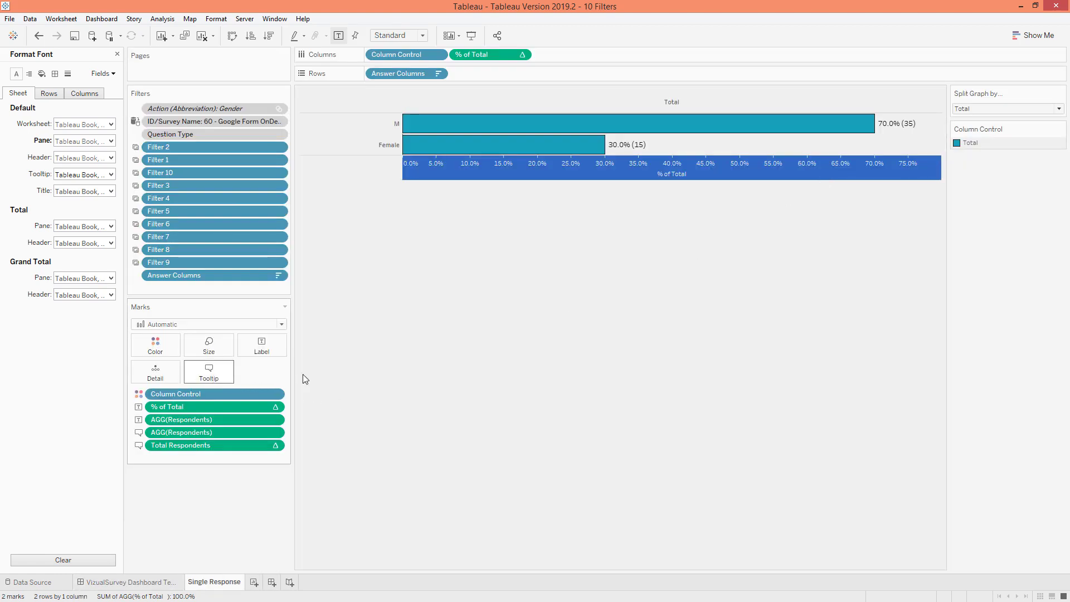
double_click(446, 281)
double_click(438, 269)
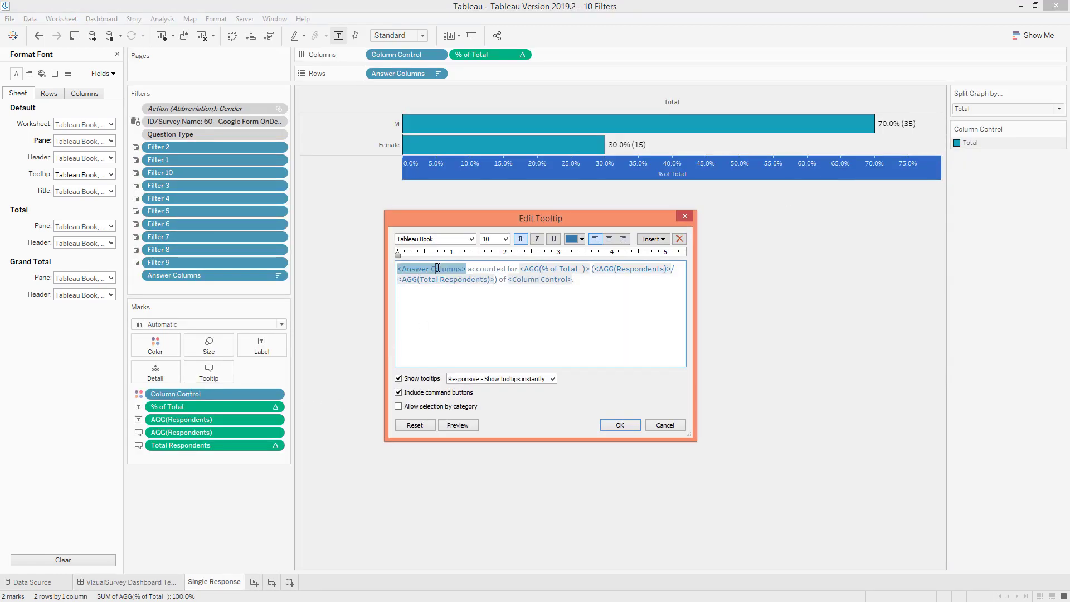
double_click(556, 272)
click(667, 426)
click(126, 581)
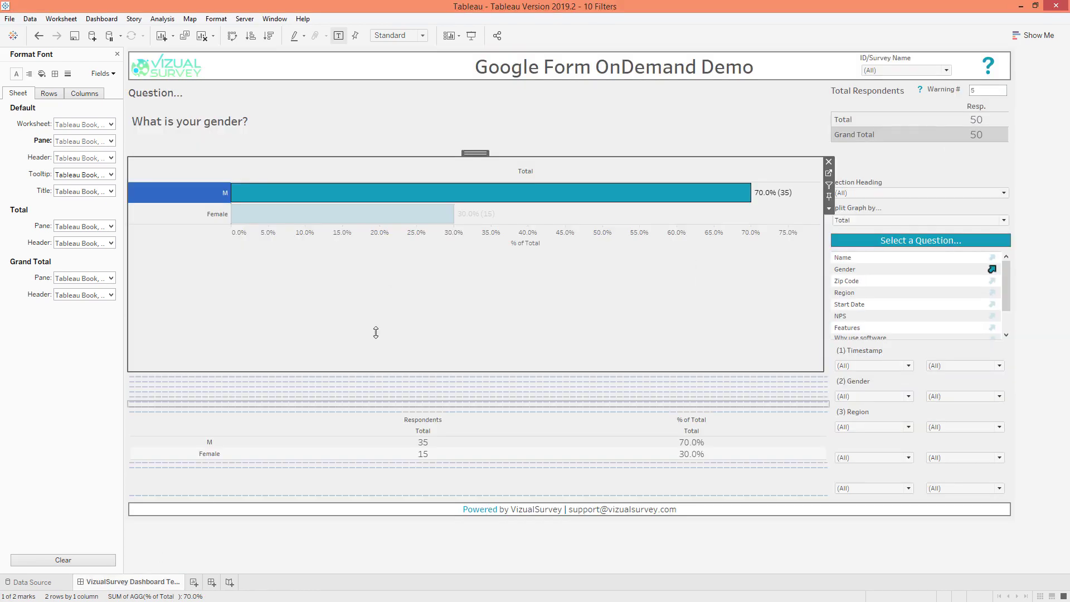
Clear the bar selection and open the gender bar chart's dashboard item options
click(408, 310)
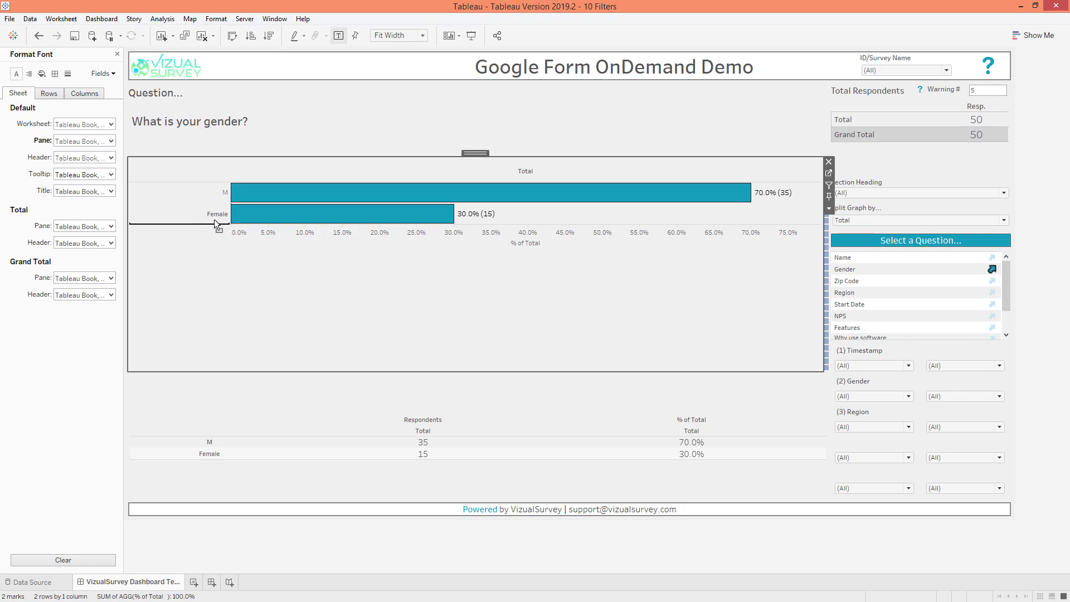
click(212, 198)
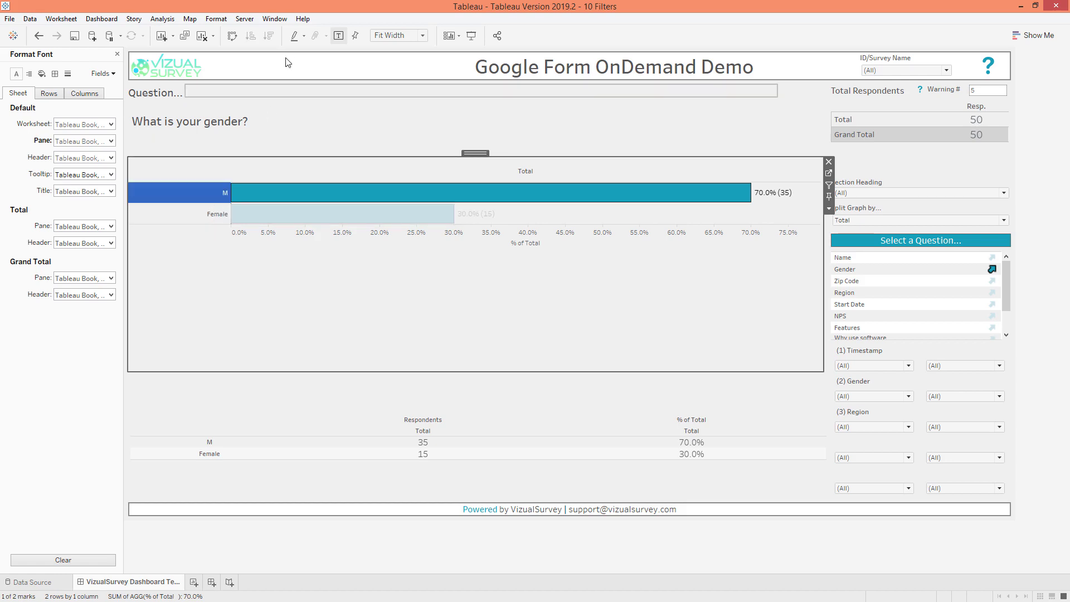
click(301, 284)
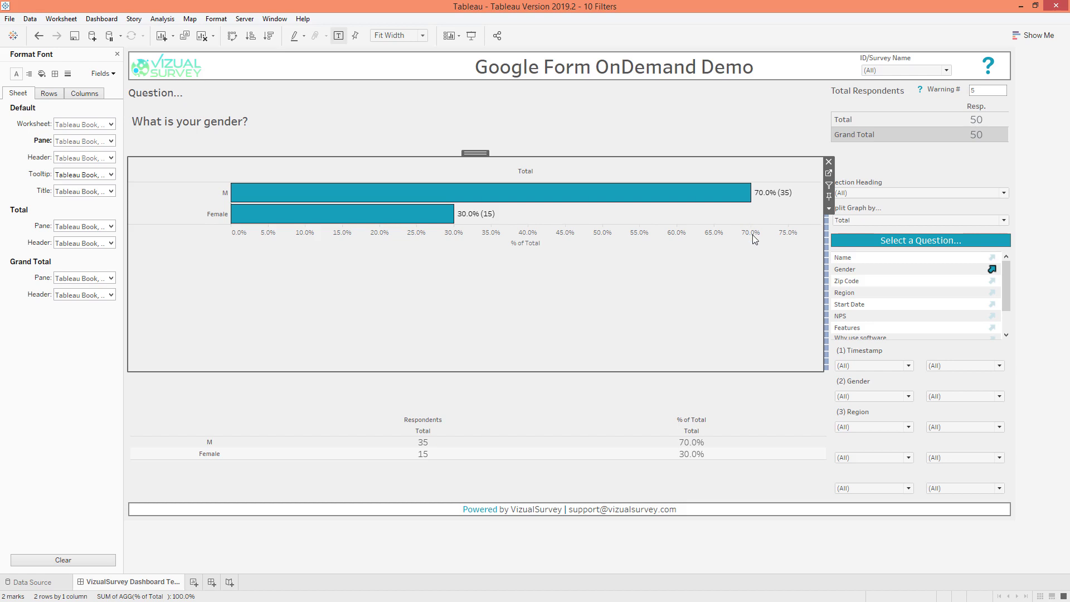
right_click(685, 276)
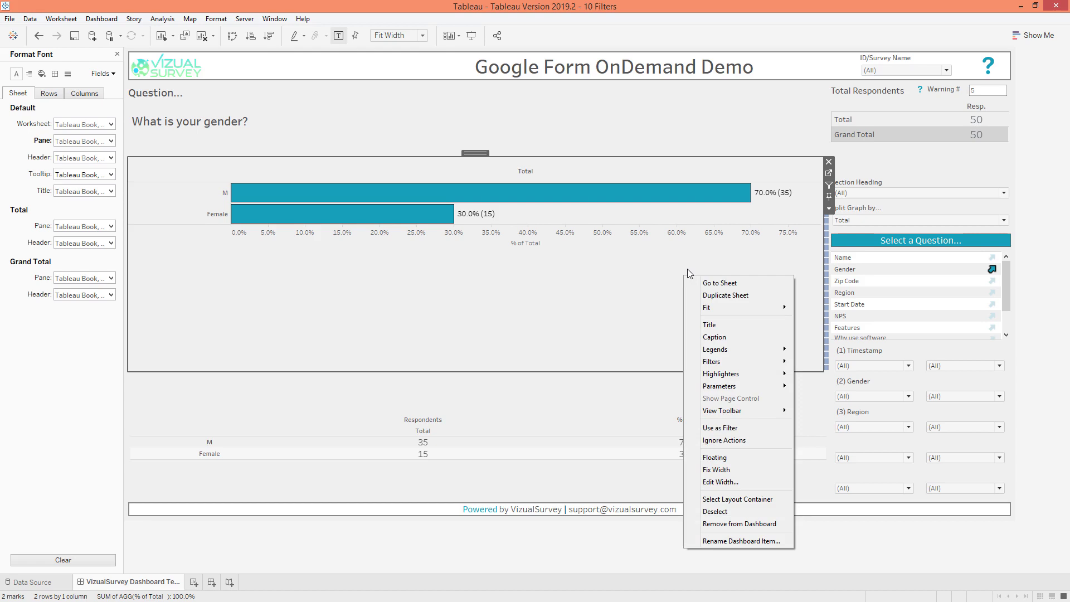